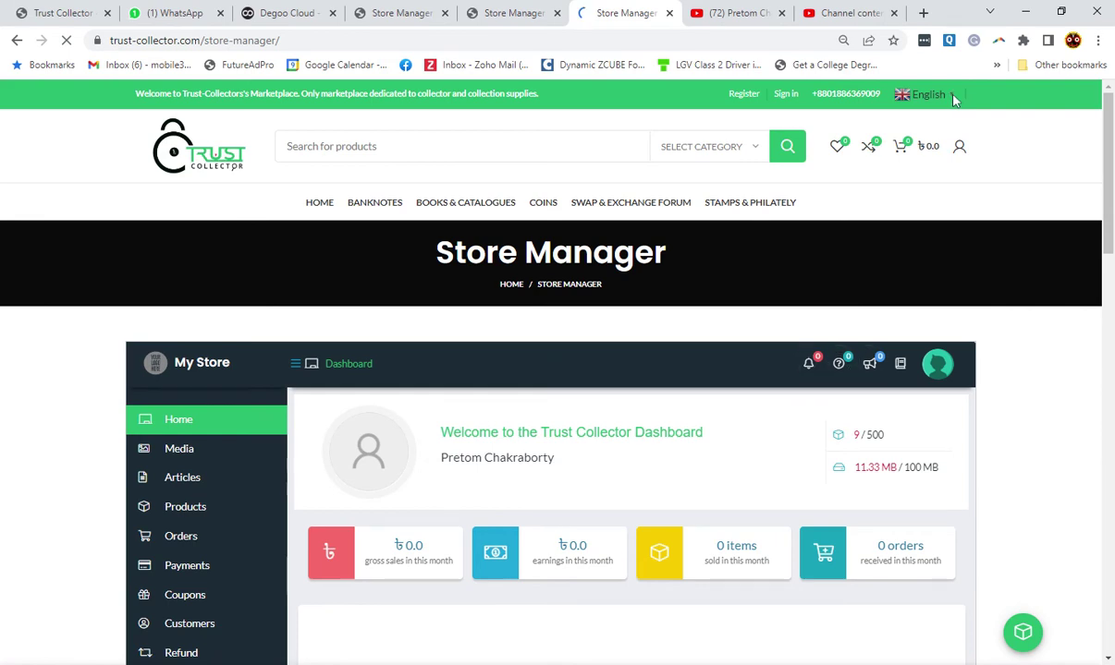
- Switch the store manager site's display language from English to Bengali
click(953, 98)
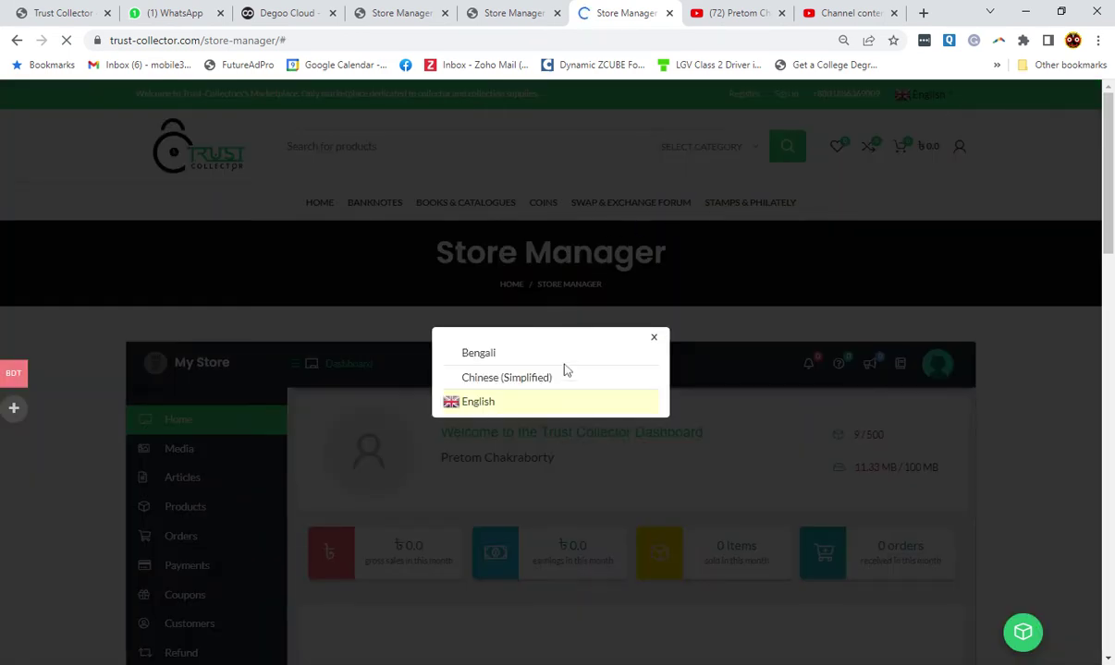
click(475, 354)
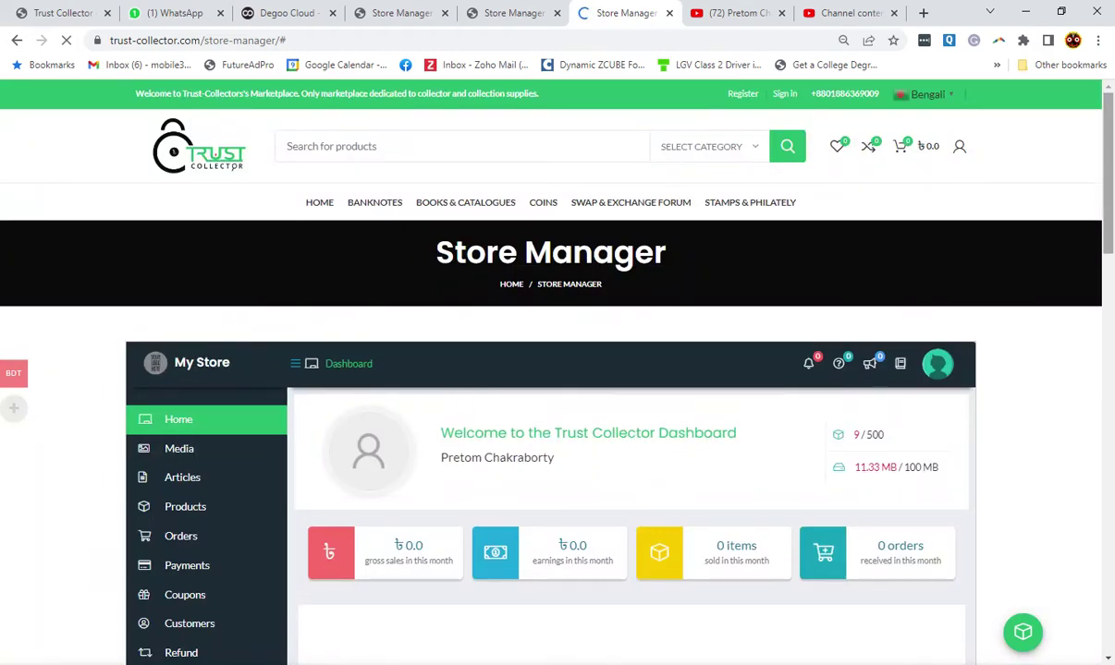
- Examine the dashboard's product and storage quotas, sales figures and translated side menu
scroll(554, 370, down, 3)
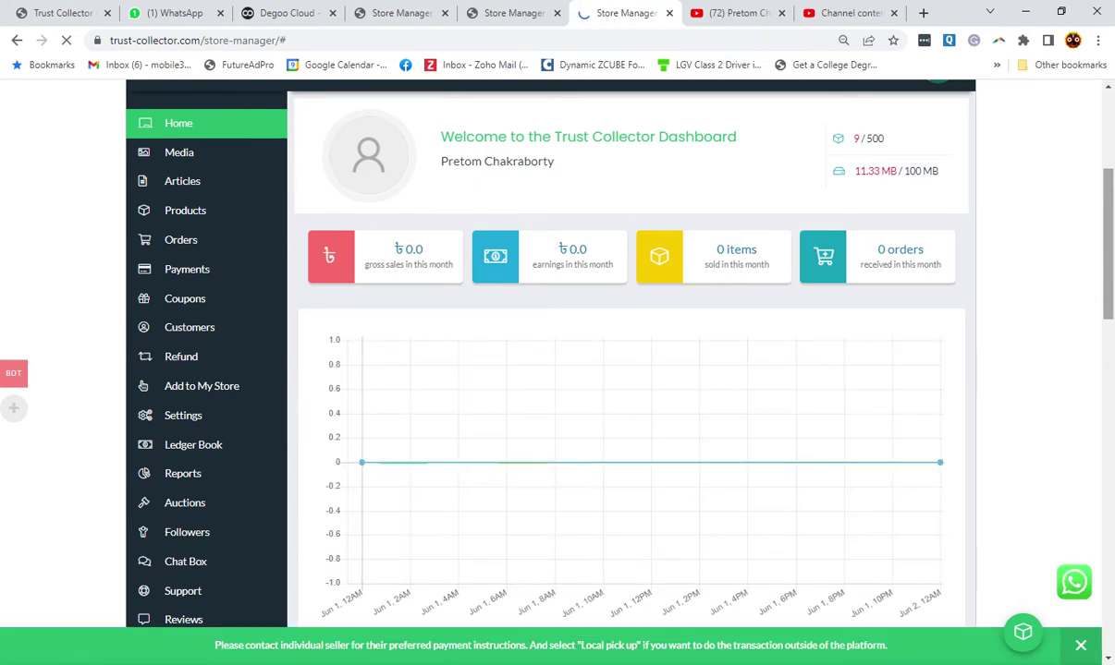
scroll(1112, 222, up, 2)
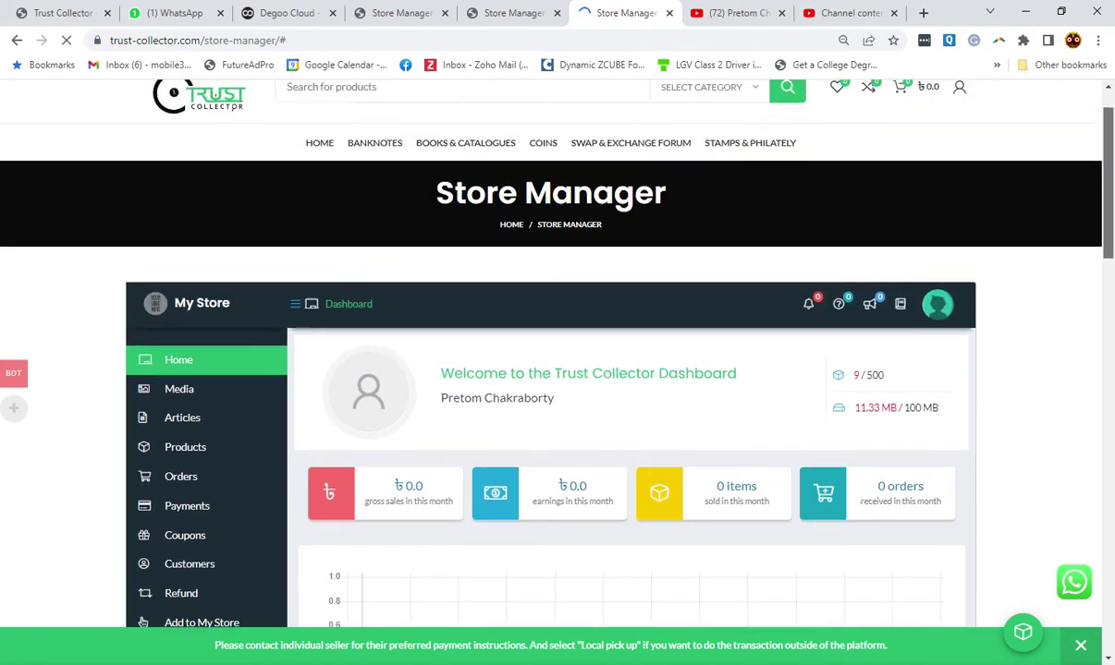
drag(1112, 222, 1112, 228)
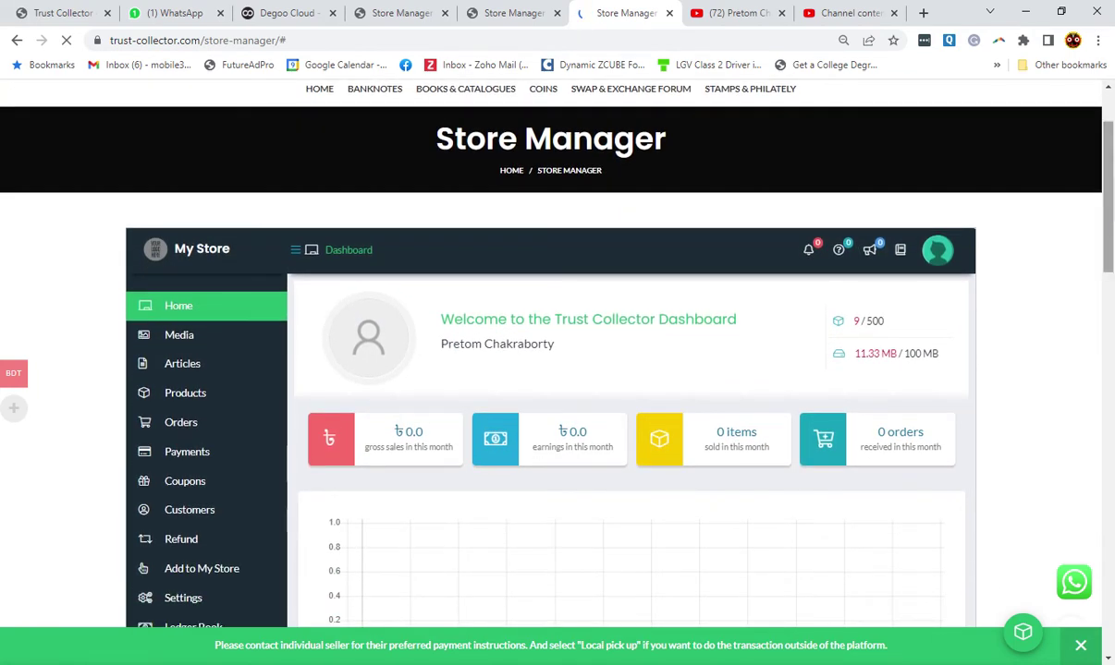
scroll(1112, 227, down, 1)
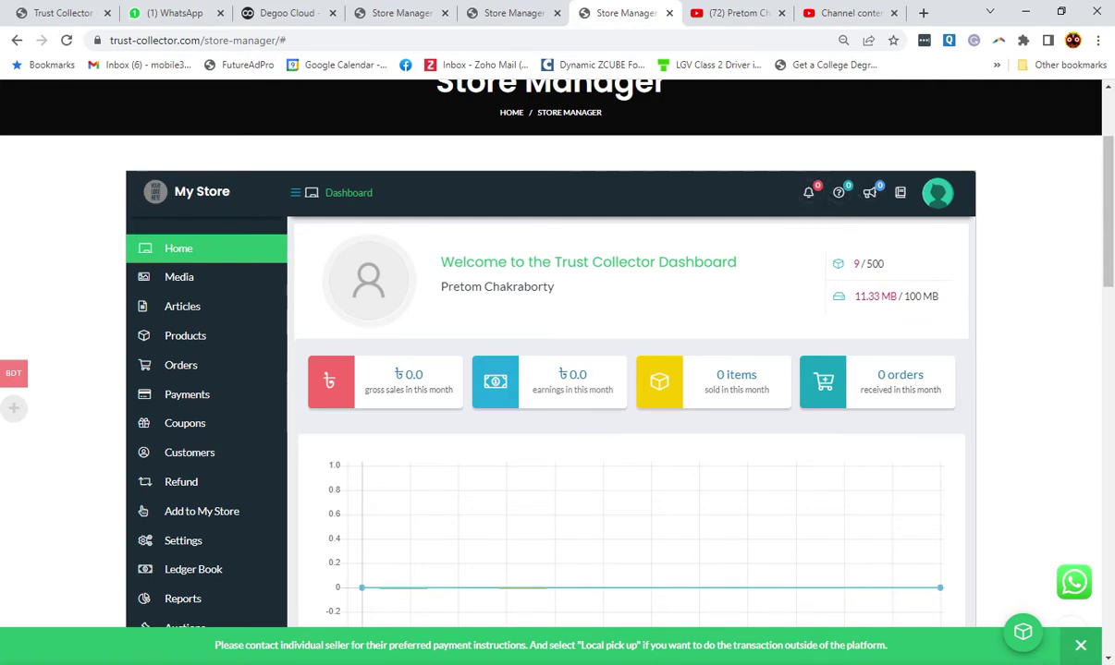
drag(859, 295, 939, 295)
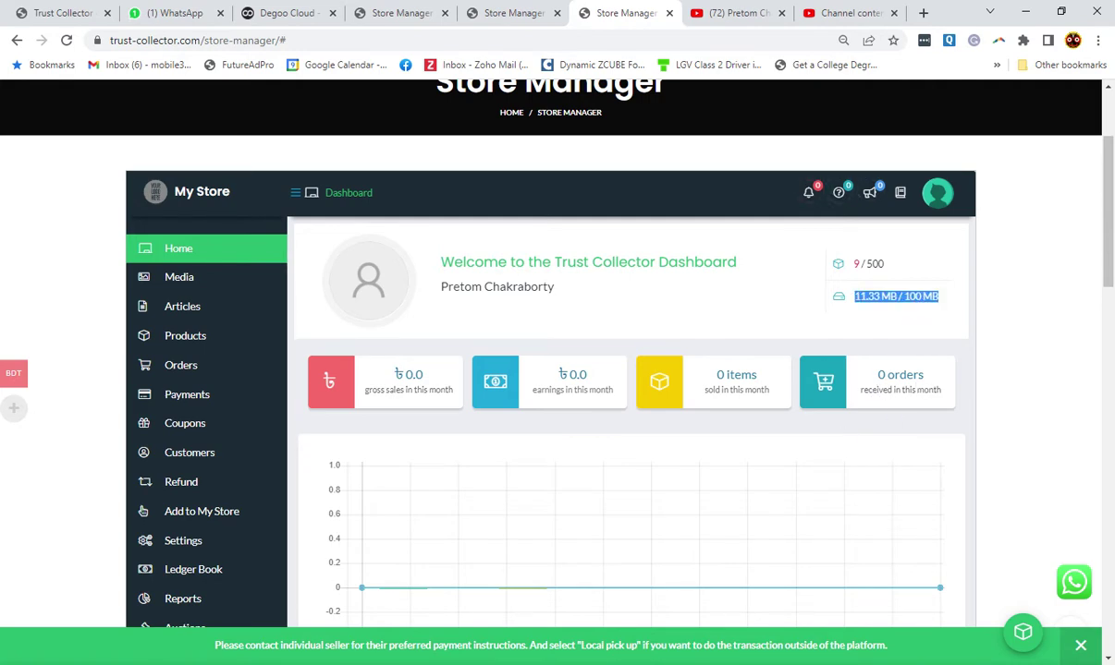
scroll(592, 370, down, 6)
scroll(592, 370, up, 7)
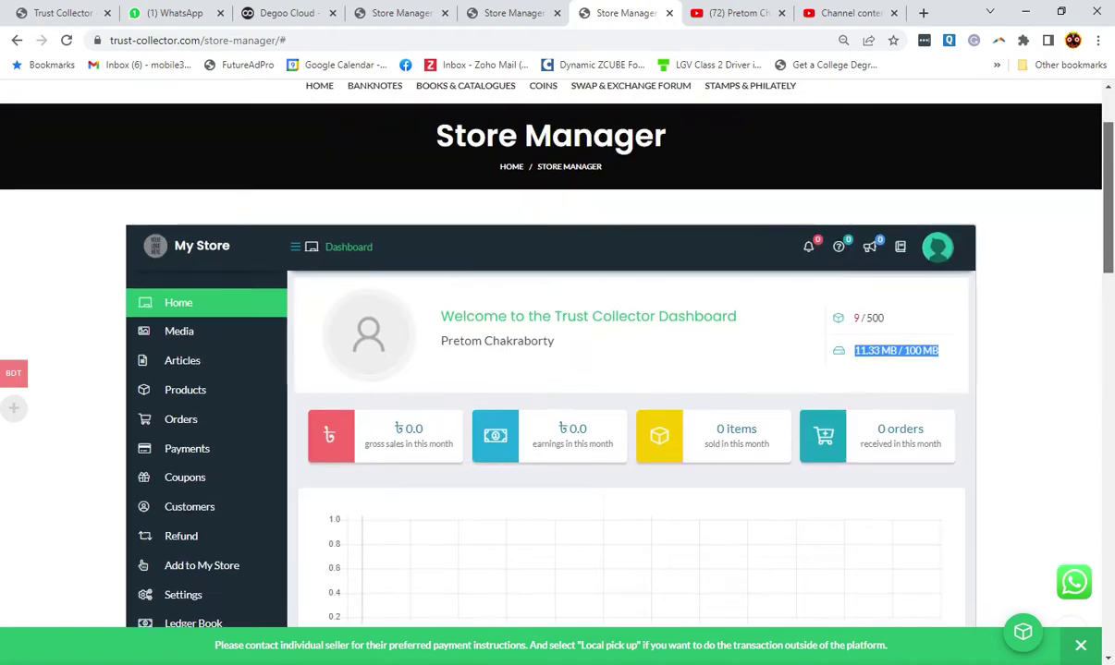
scroll(1107, 161, up, 2)
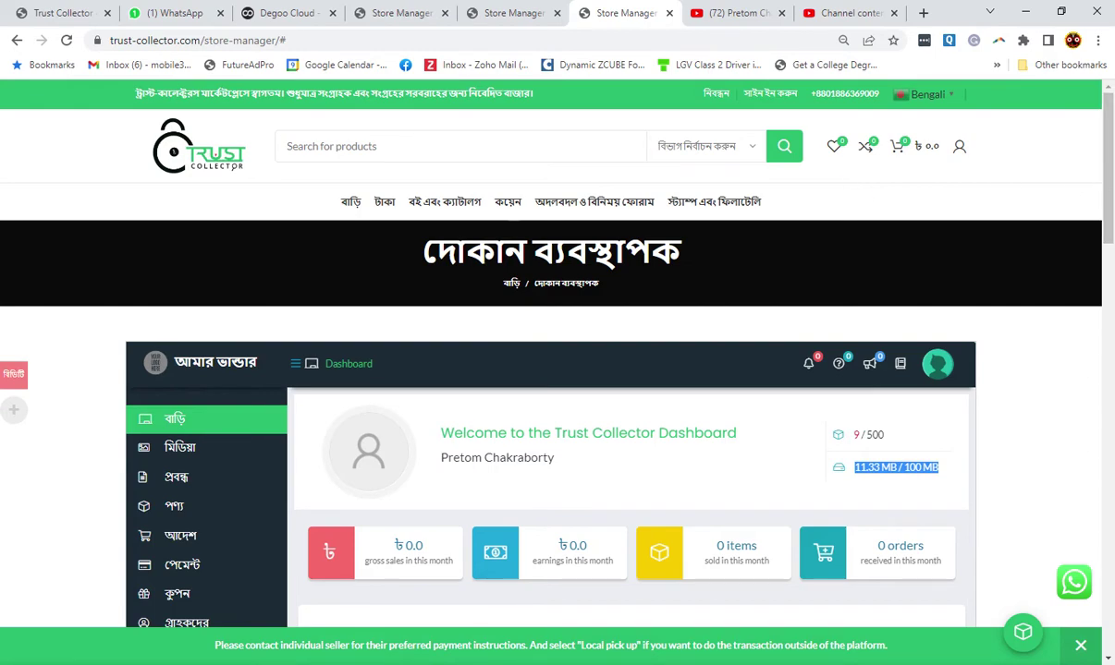
scroll(176, 241, down, 3)
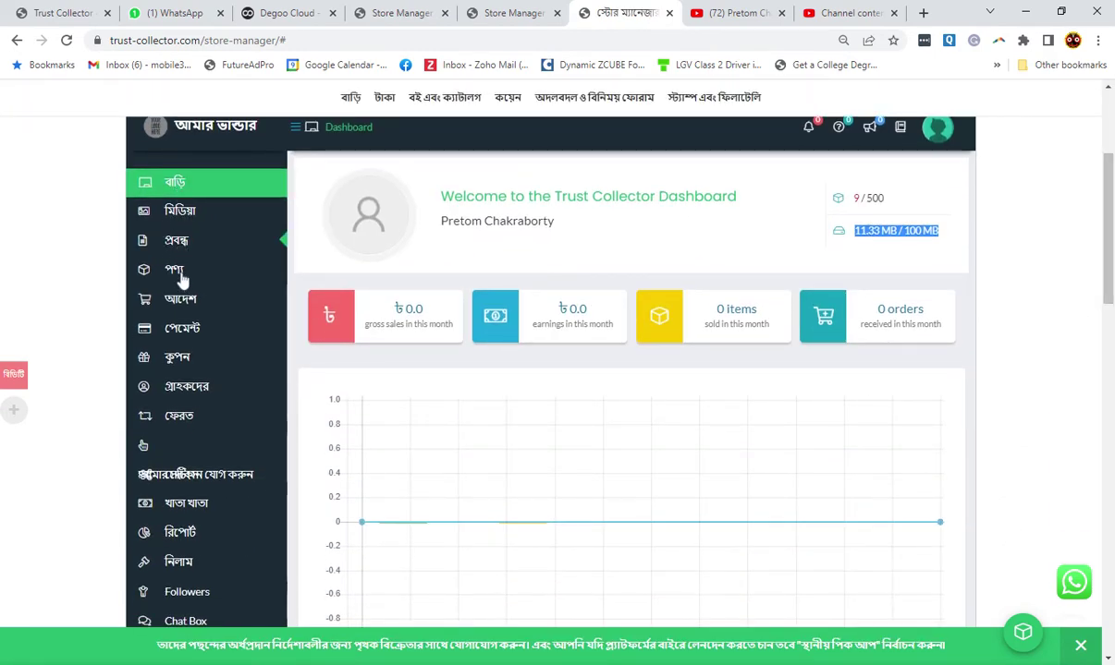
mouse_move(176, 271)
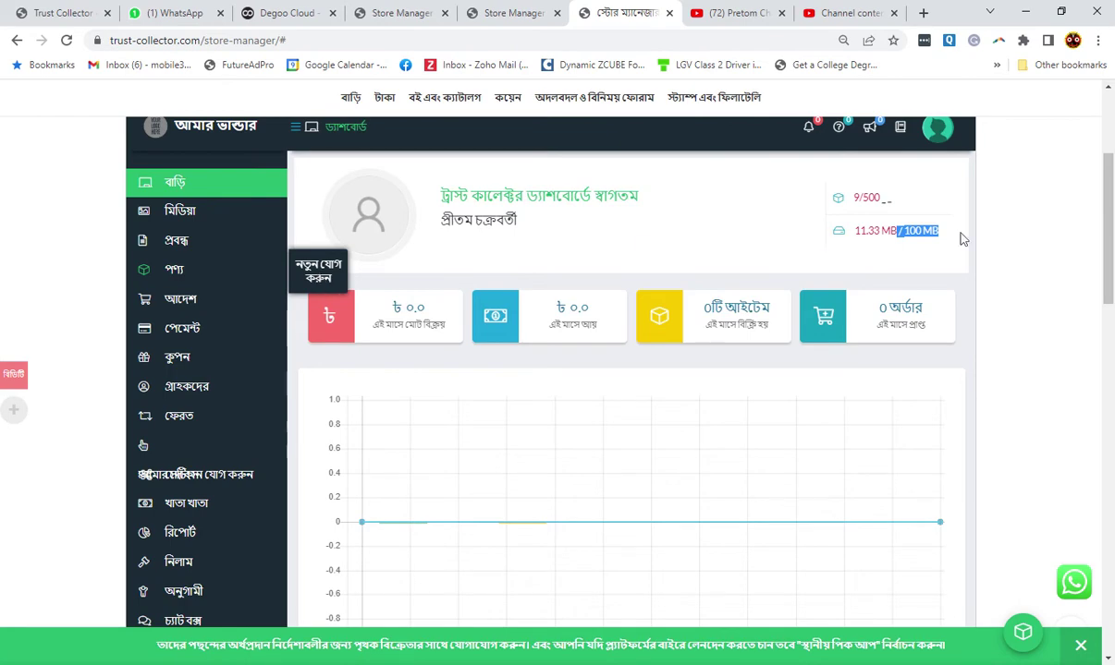
- Switch the site's display language back to English
scroll(961, 231, up, 3)
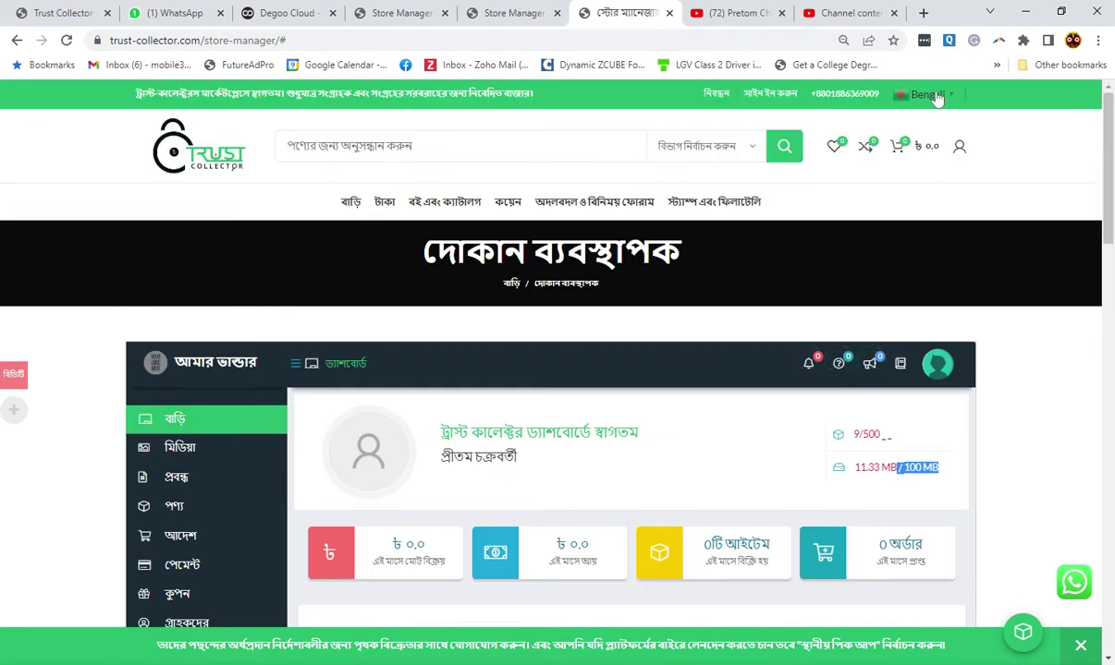
click(949, 96)
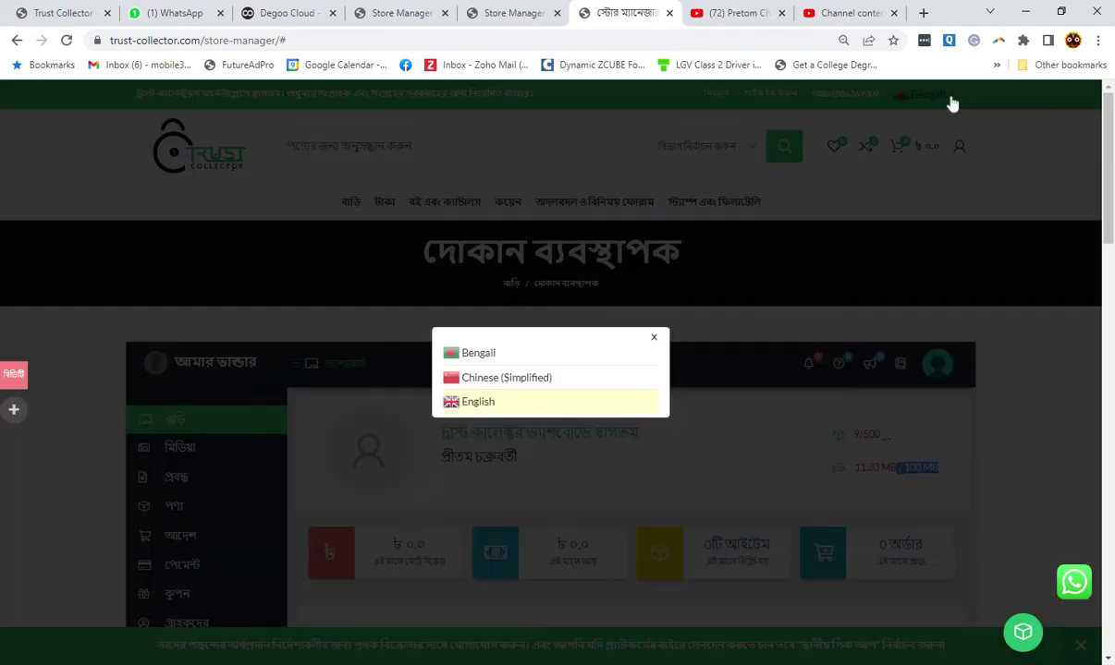
click(481, 403)
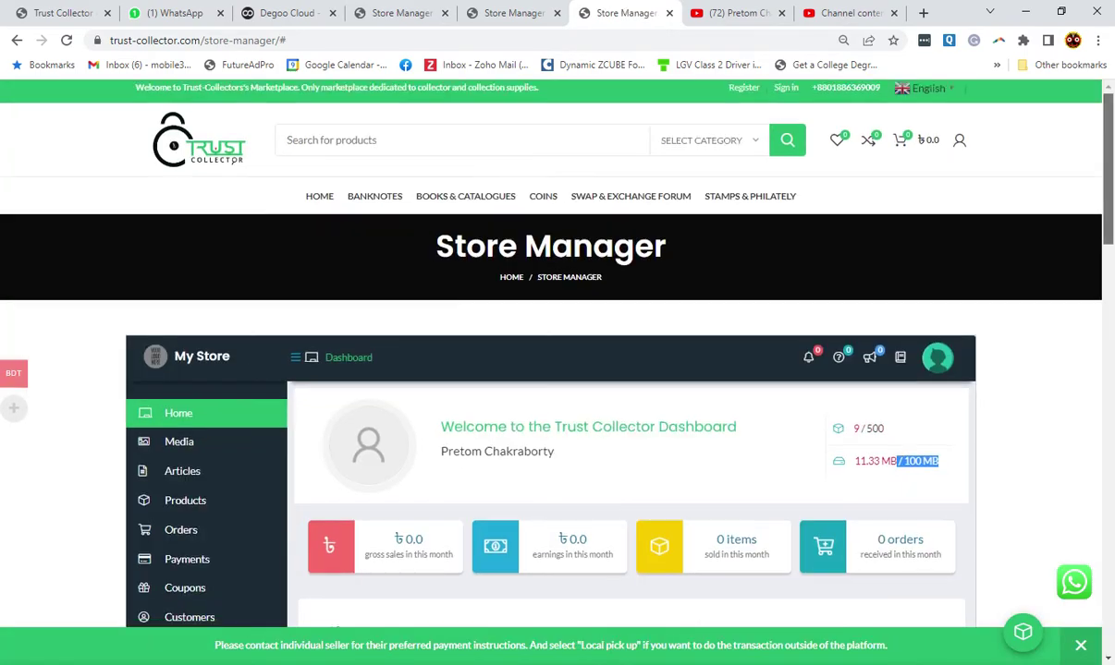
- Open the form for adding a new product to the store
scroll(203, 266, down, 3)
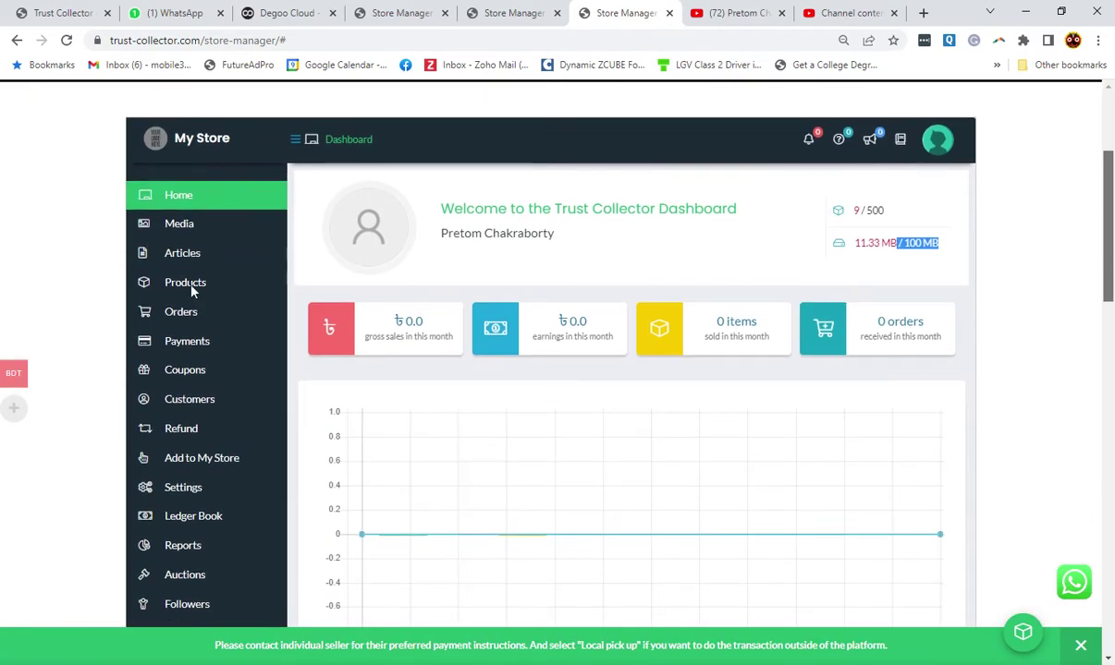
mouse_move(213, 292)
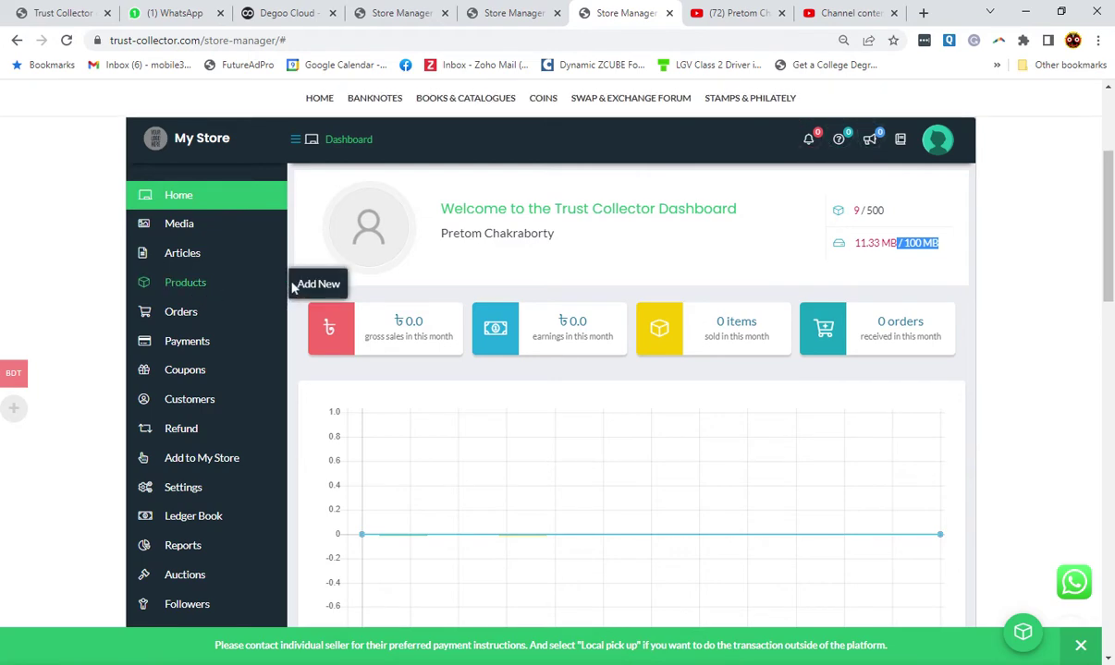
click(319, 287)
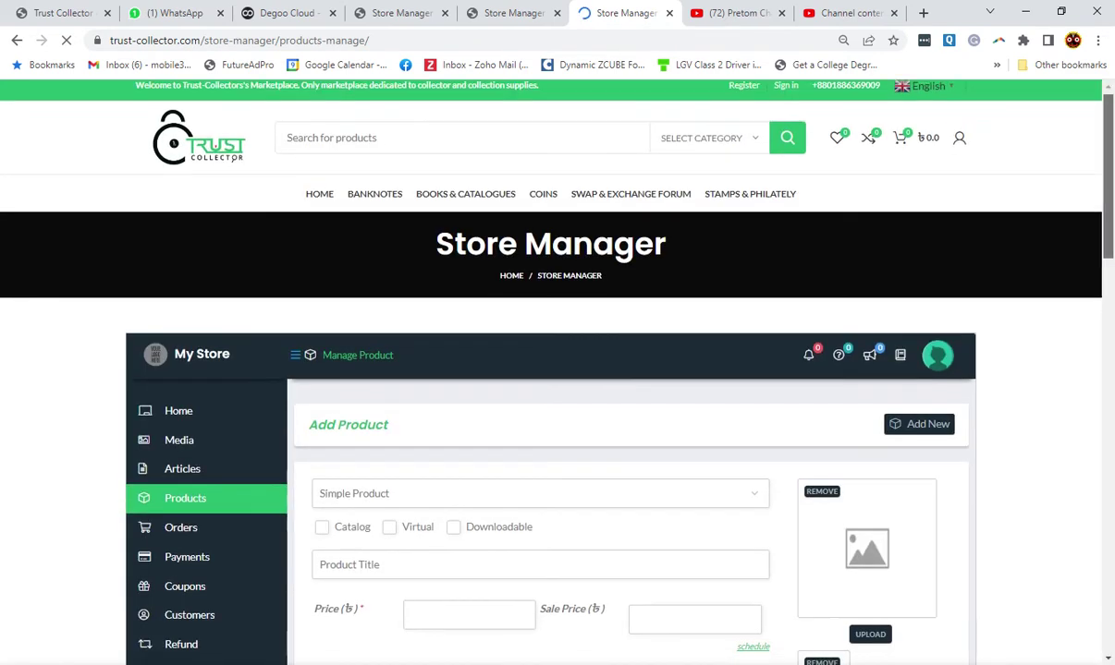
- Enter "Demo xyx" as the product title
scroll(554, 370, down, 4)
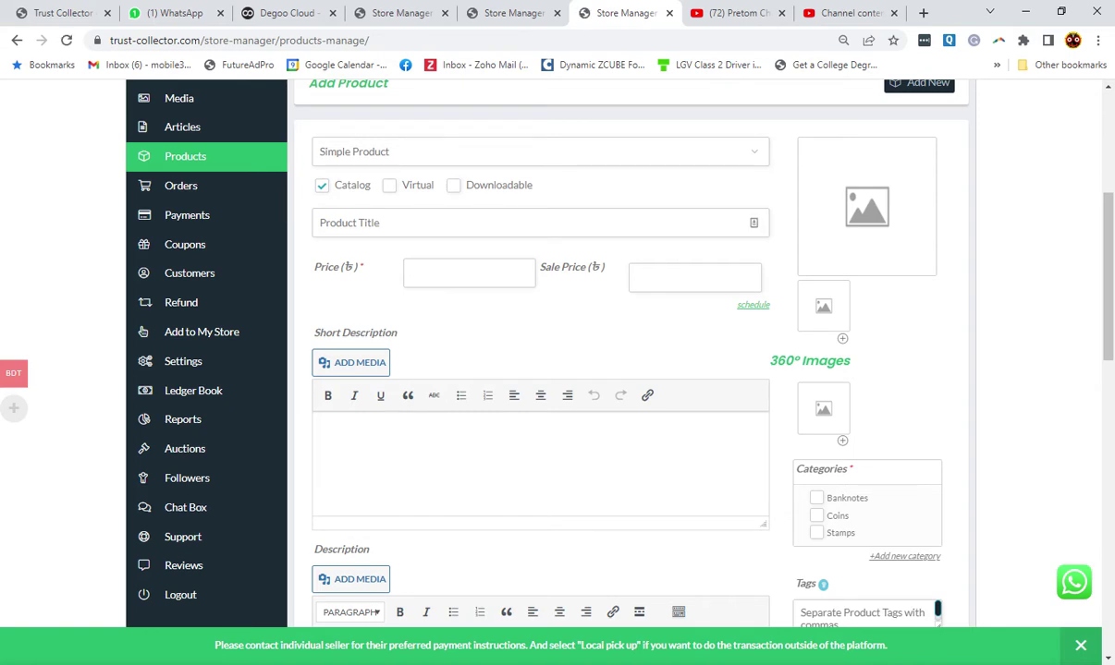
click(536, 223)
text(Demo xyx)
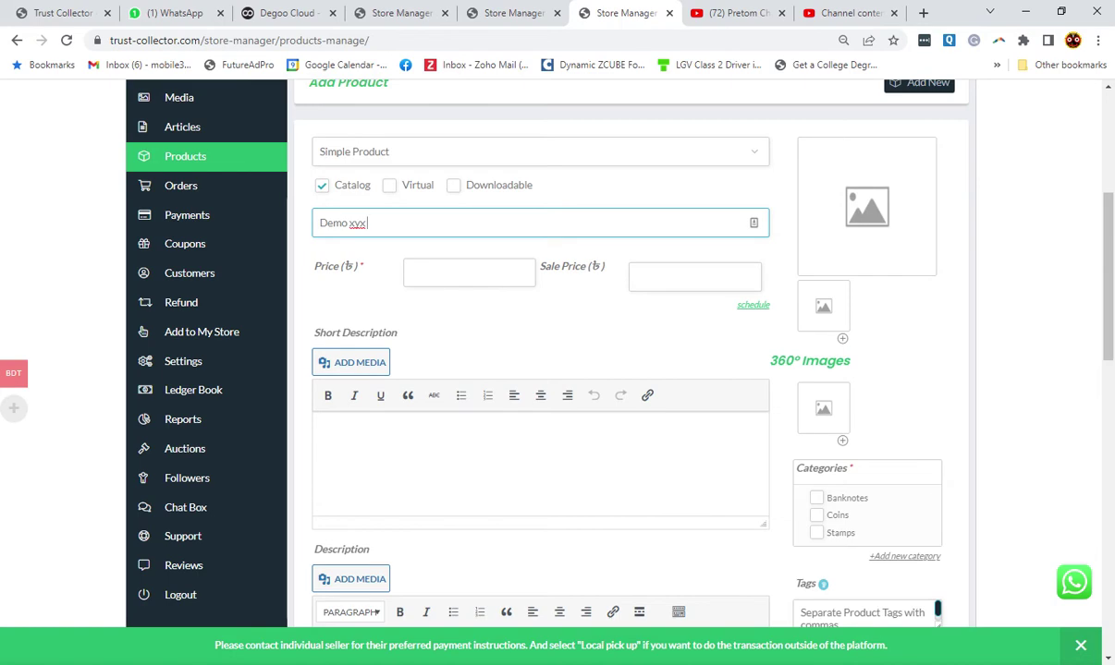
- Set the product's main image to image.jpg, the colored scalloped coin, from the media library
click(868, 205)
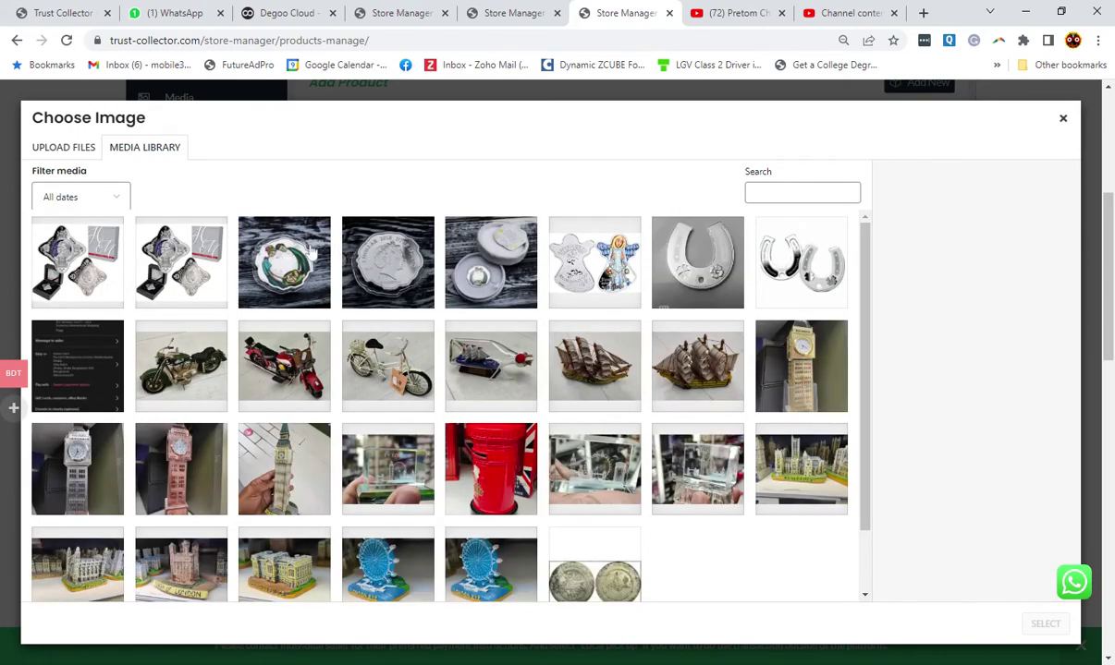
click(284, 234)
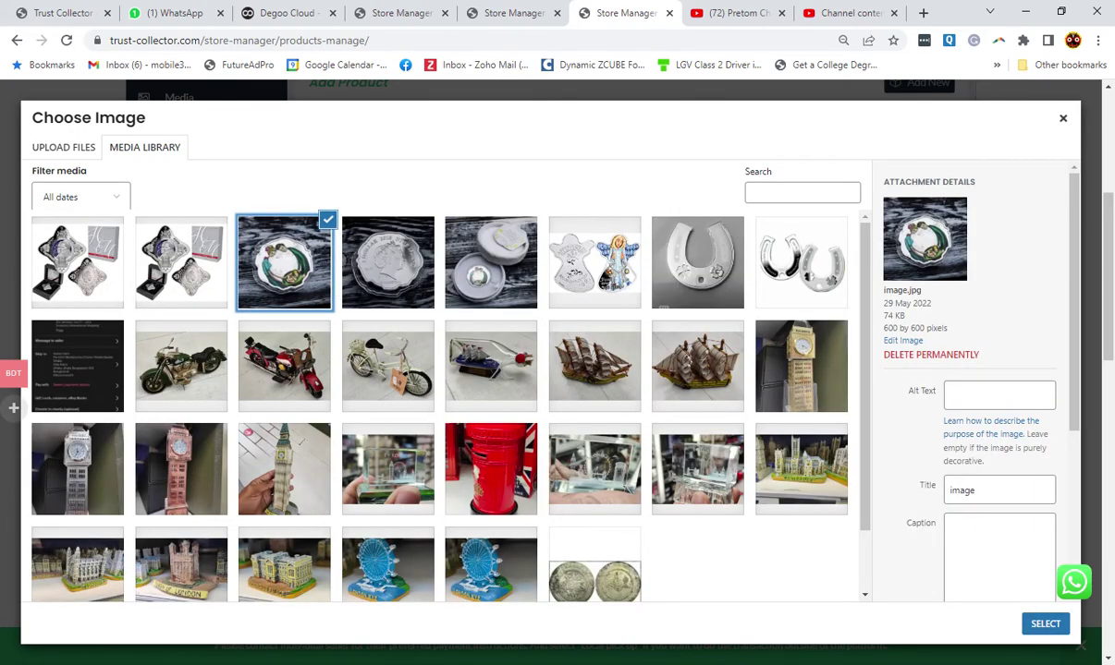
click(1039, 625)
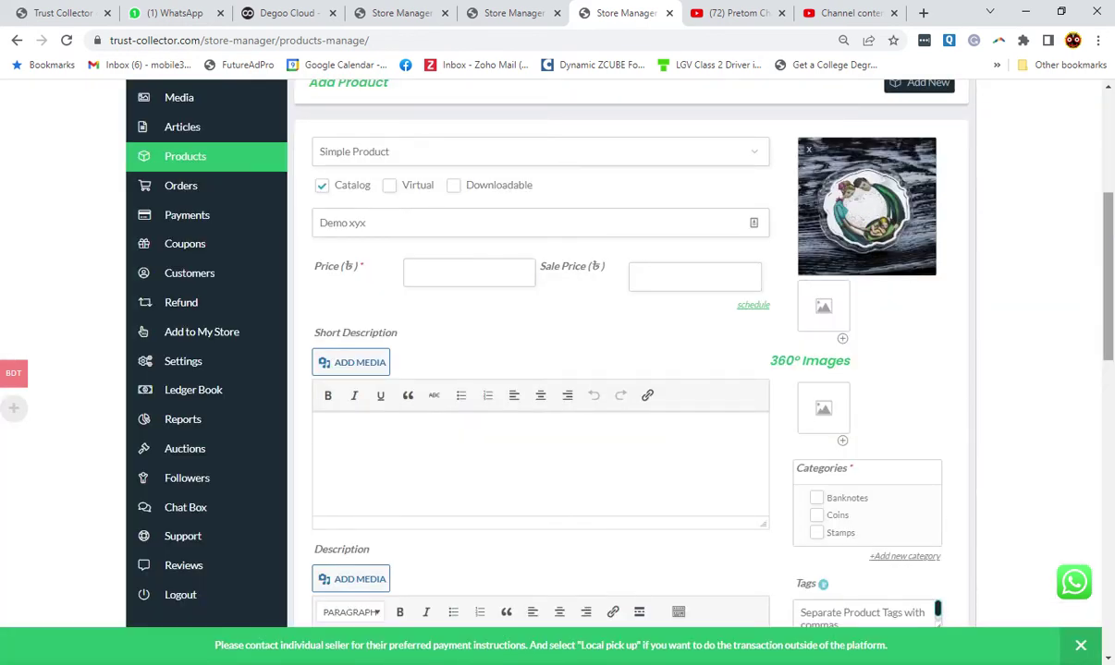
- Open the Create Gallery view for adding media to the product's short description
scroll(1044, 277, down, 3)
scroll(383, 320, down, 2)
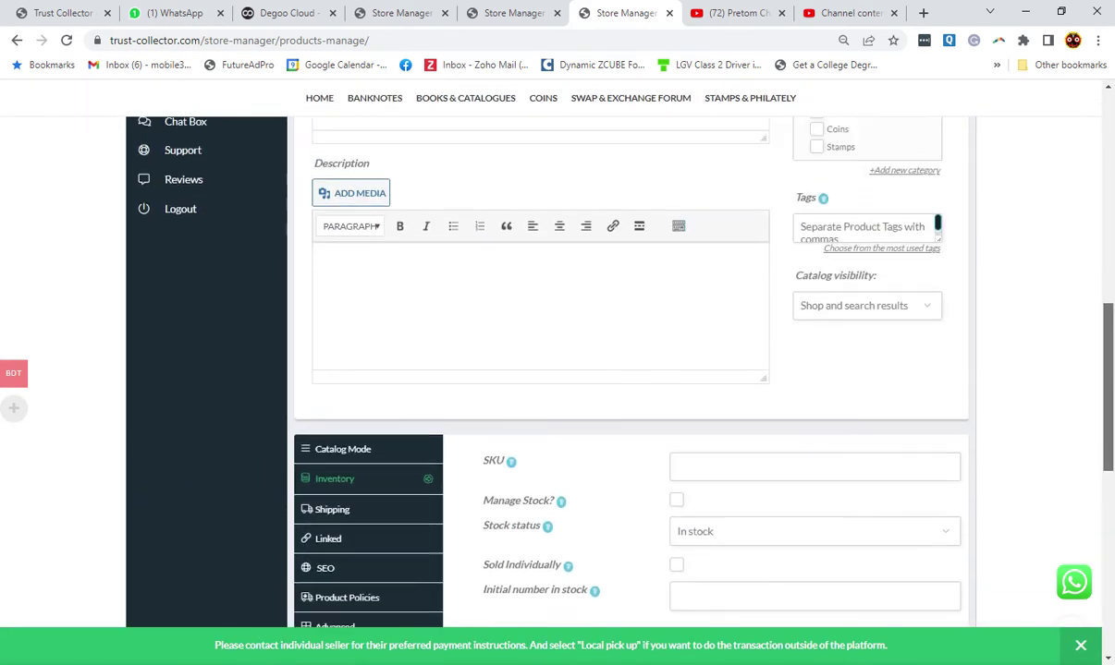
scroll(383, 320, up, 2)
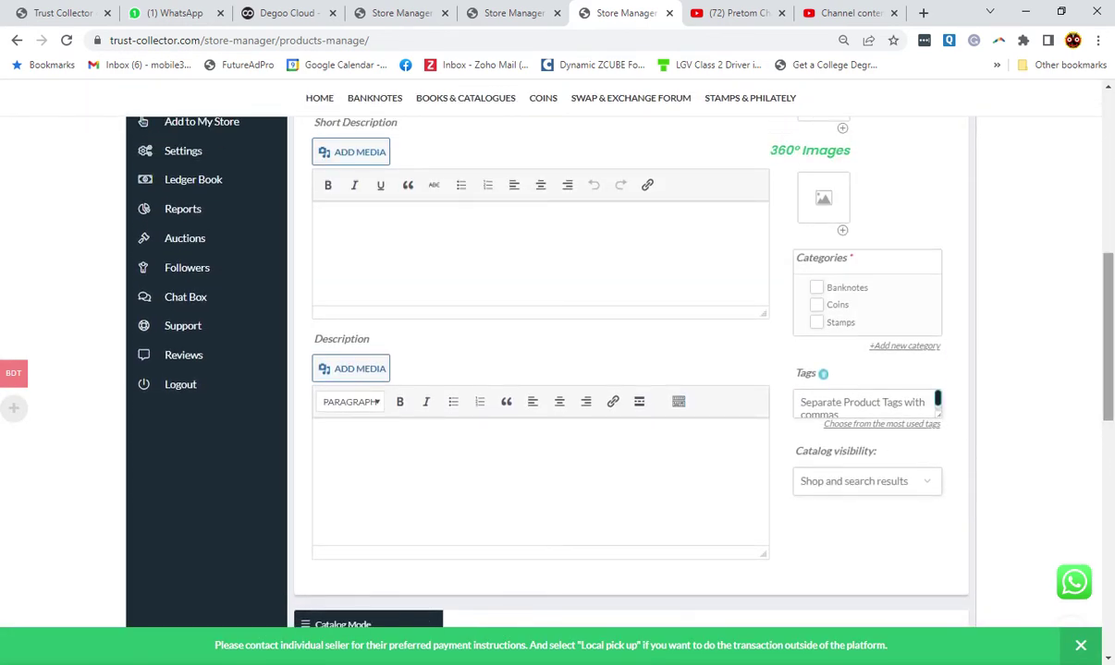
click(345, 366)
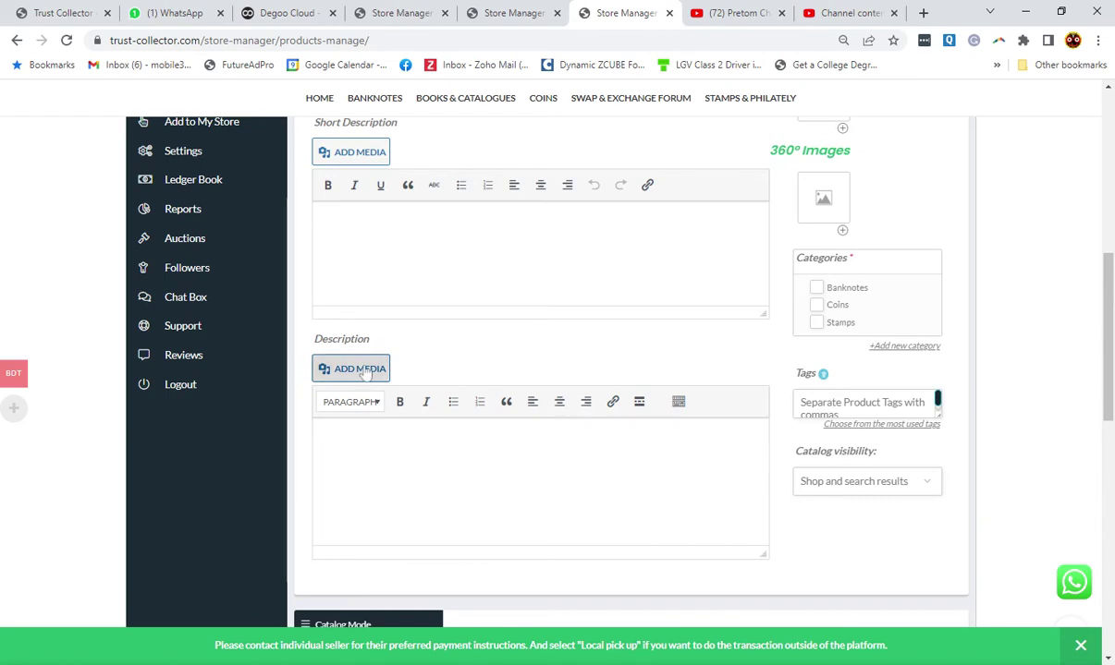
click(363, 152)
click(371, 156)
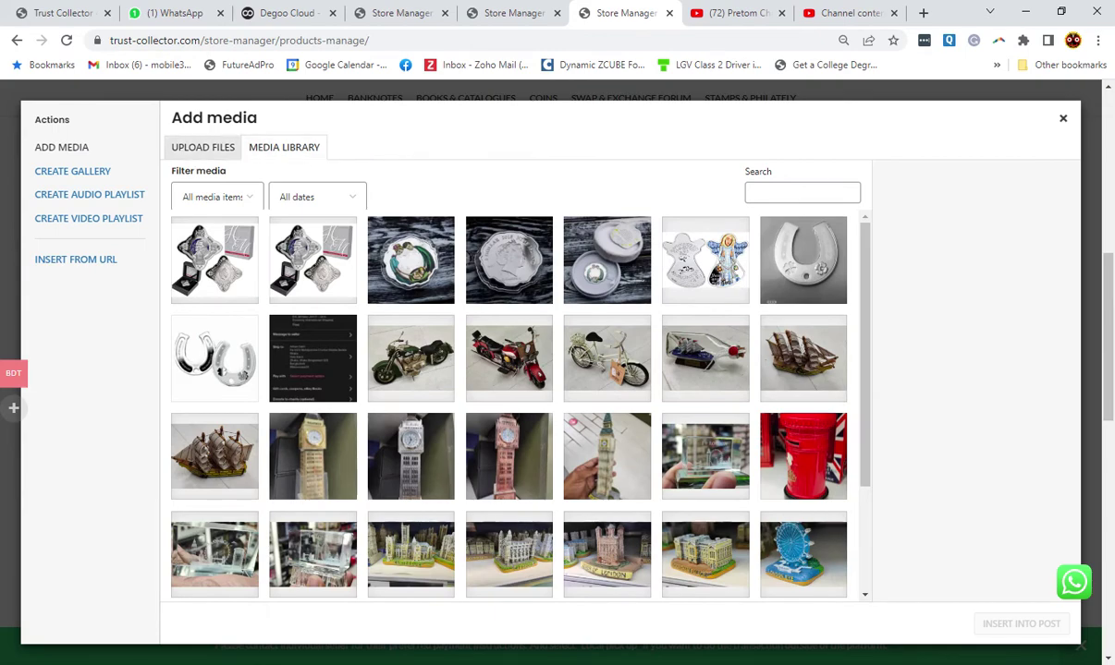
click(97, 176)
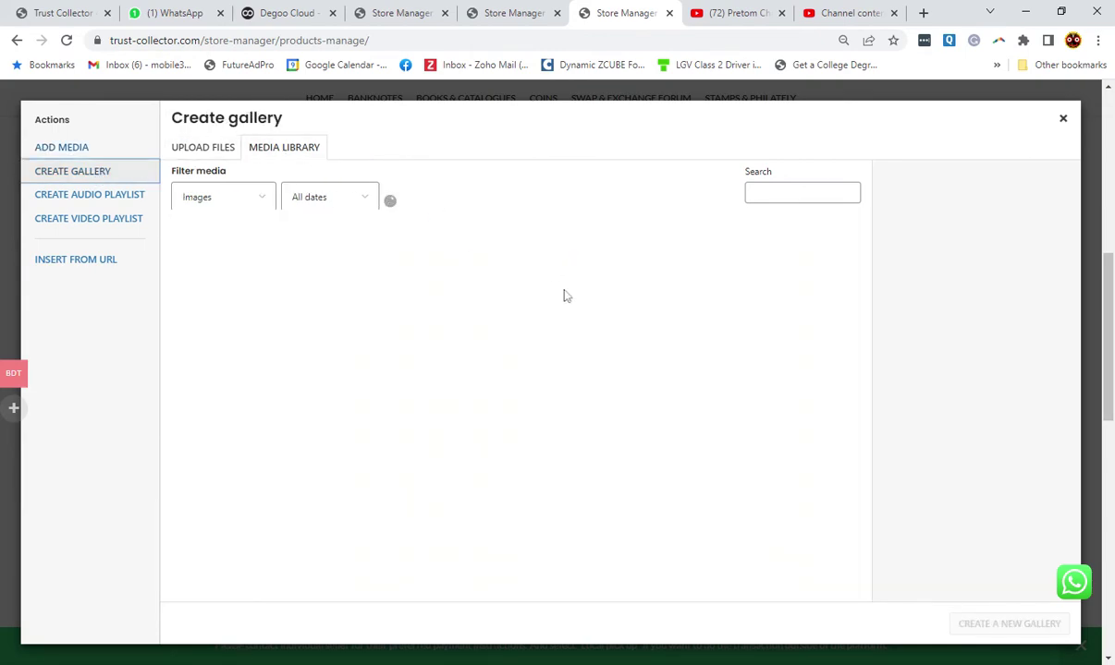
- Insert a gallery of six library images (boxed star set, horseshoes, two coins, two motorcycles) into the short description, keeping the default gallery settings
click(211, 245)
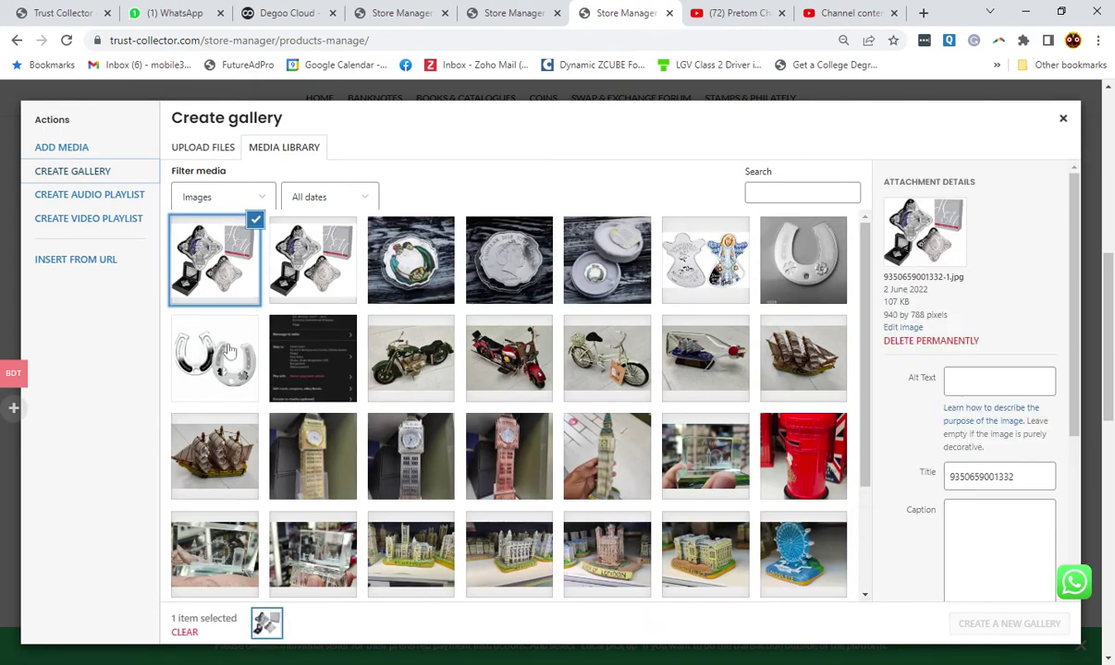
click(214, 358)
click(411, 379)
click(407, 245)
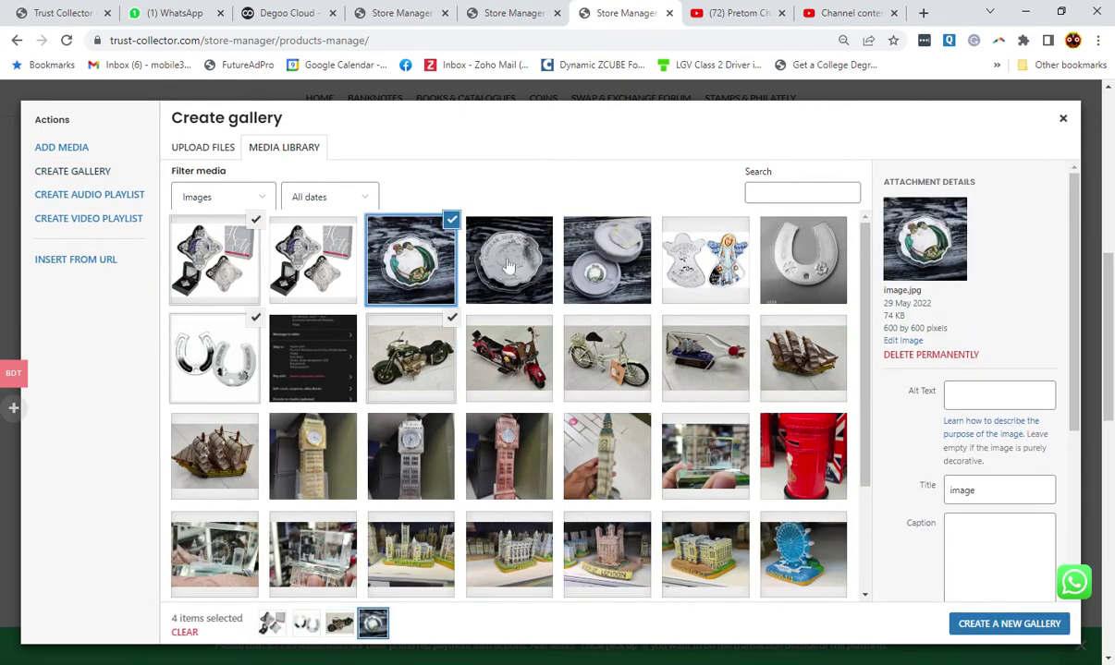
click(483, 254)
click(518, 351)
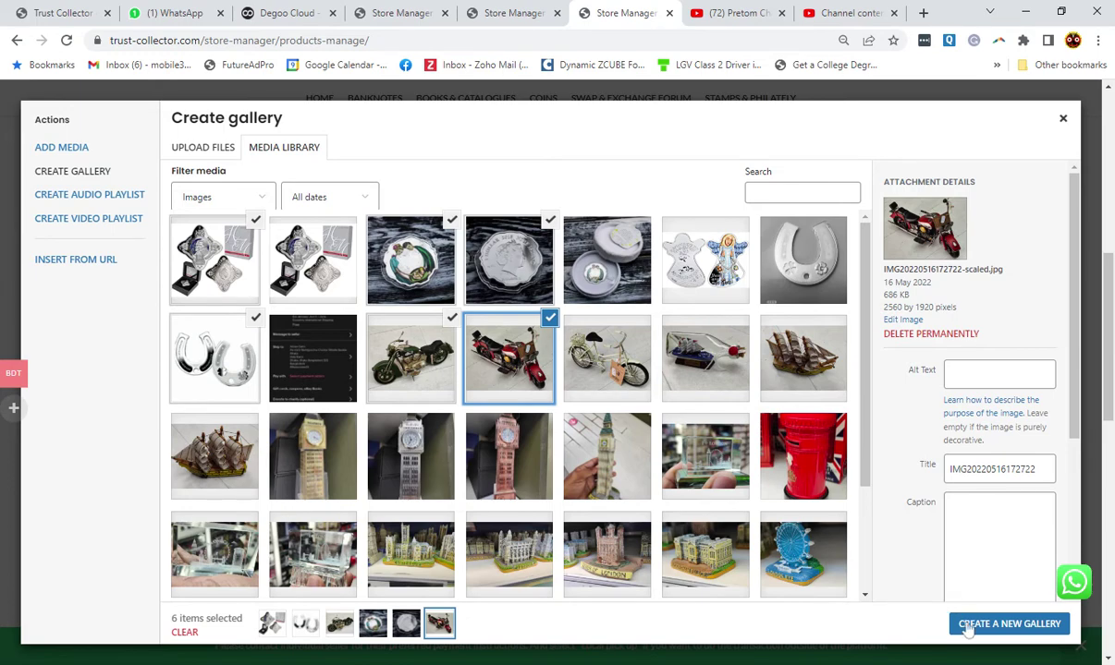
click(961, 624)
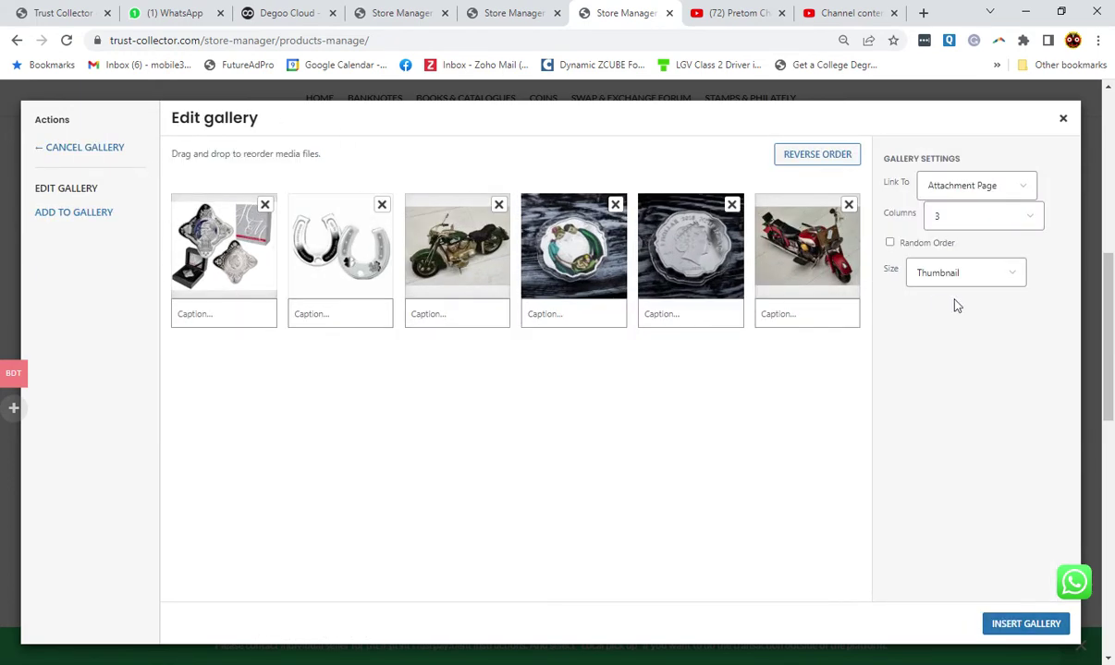
click(1026, 624)
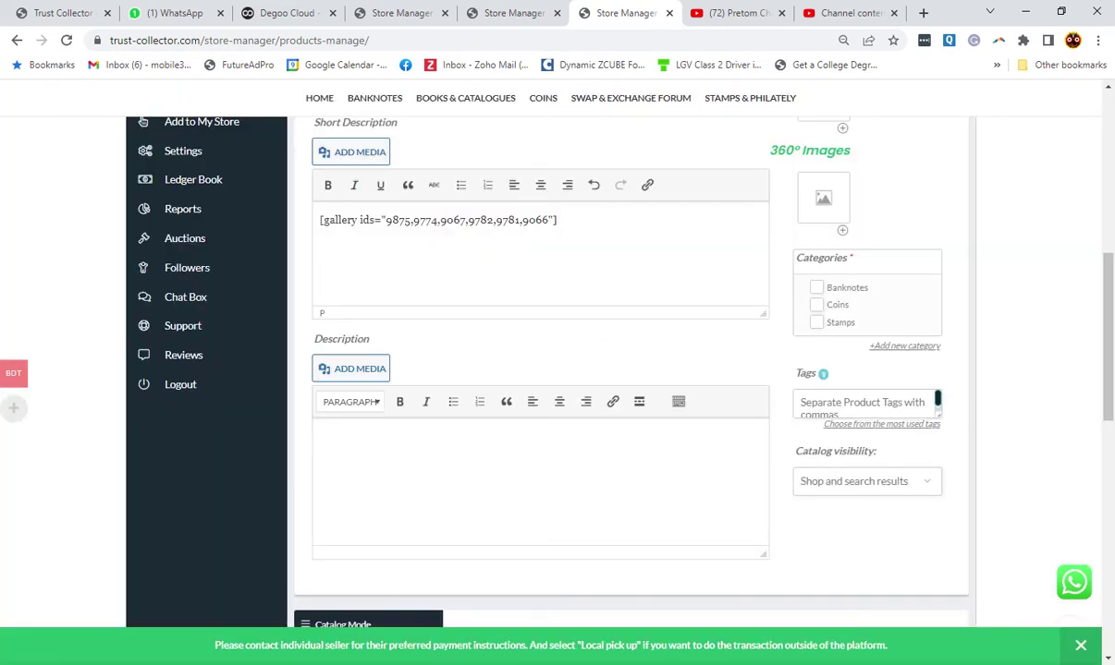
- Add the placeholder text "KJBfkjbkajsbfkjbsfk kjbkjdb" below the gallery in the short description
text(KJ)
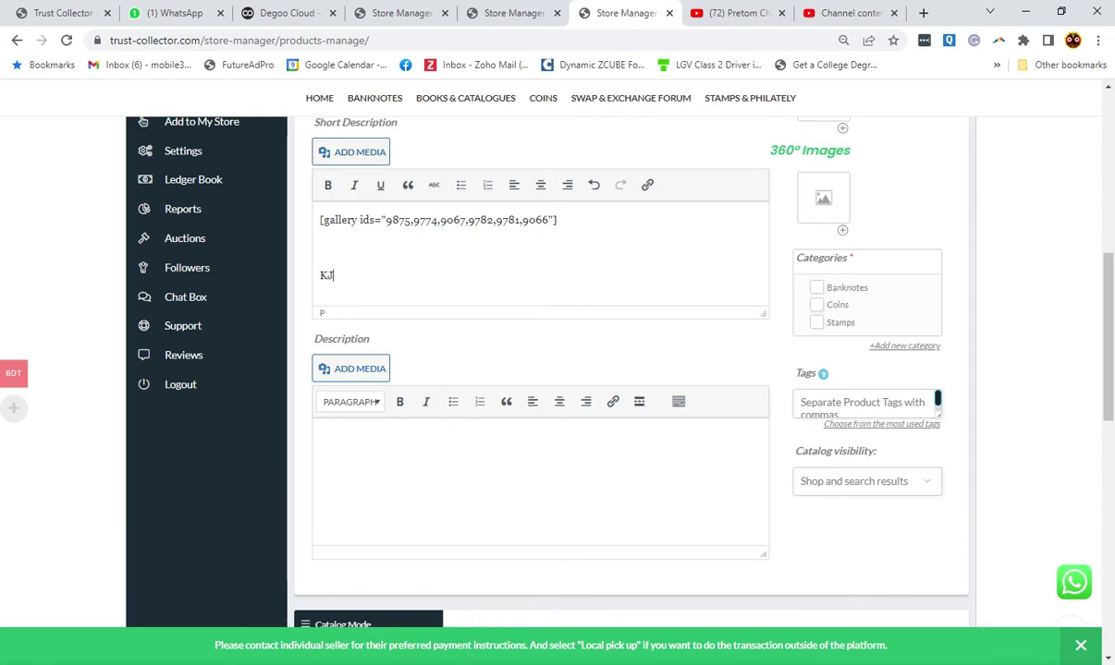
text(Bfkjbkajsbfkjbsfk  kjbkjdb)
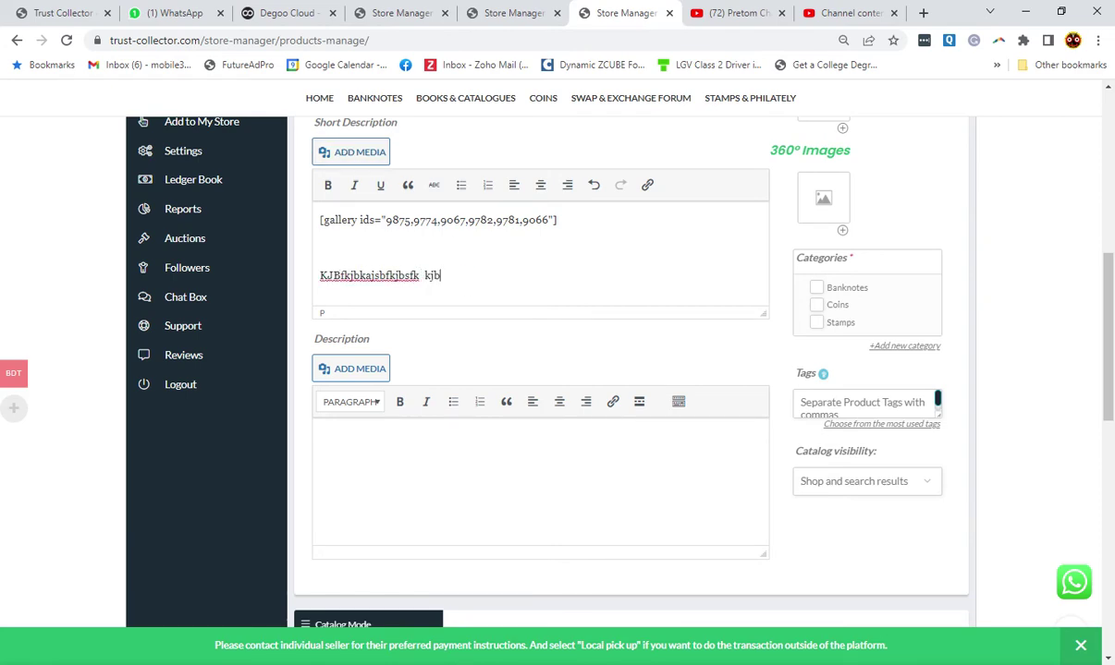
- Enter the placeholder text "jwbekfjbskf wknkwjbkw kjwnekfjbsdf" as the product's main description
click(319, 436)
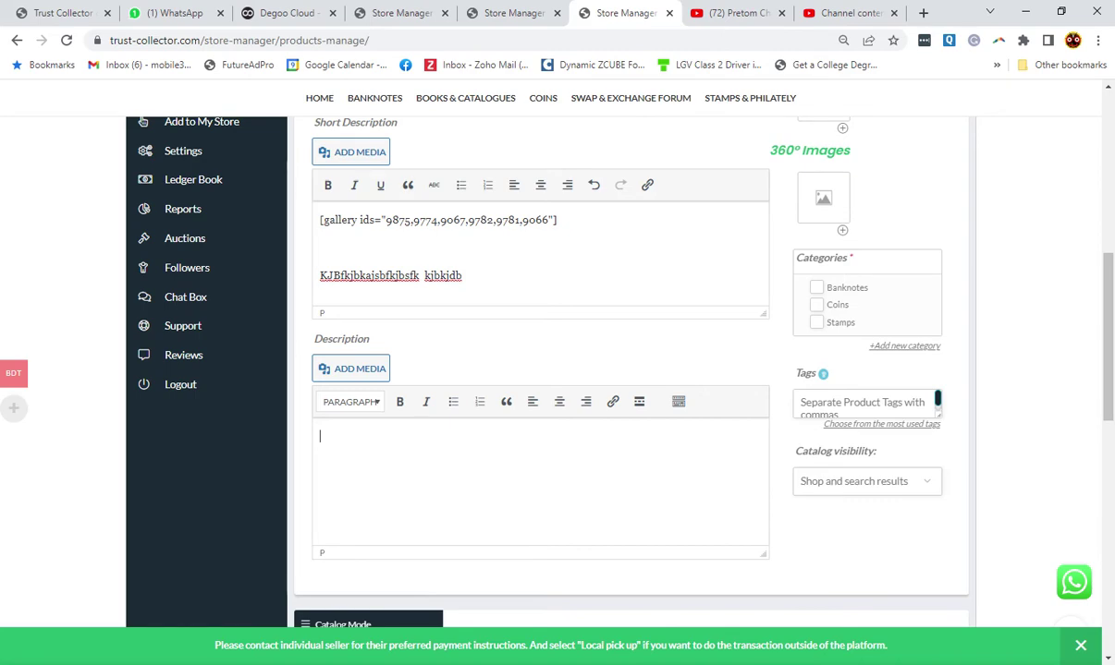
text(jwbekfjbskf wknkwjbkw kjwnekfjbsdf)
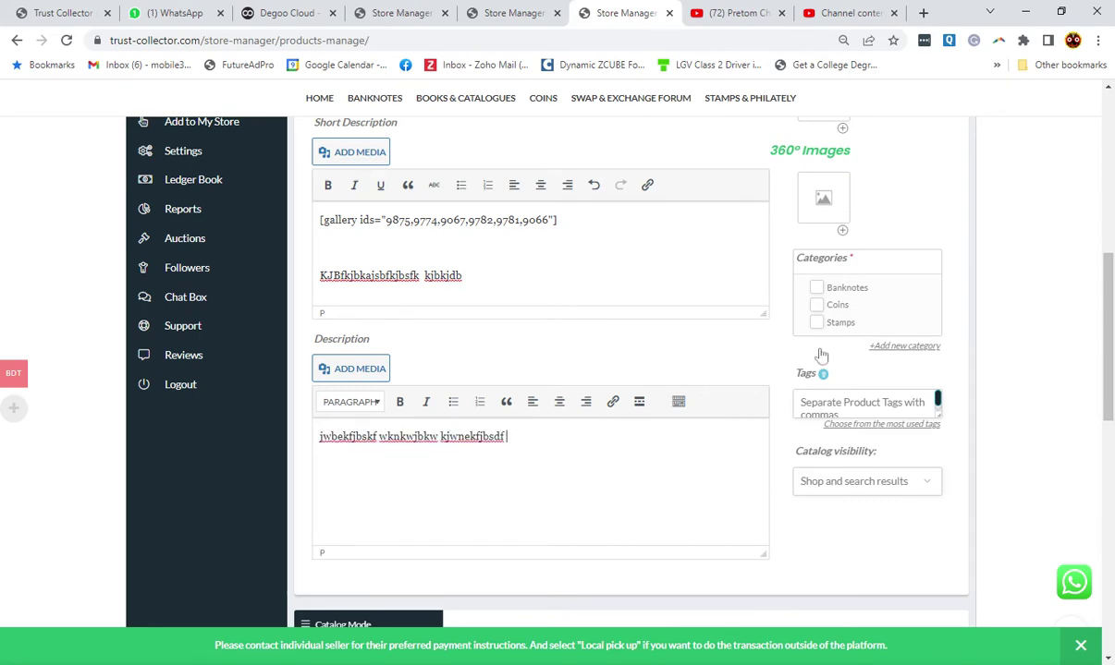
- Set the product's regular price to 1234 without a sale price, and assign the product to the Coins category
scroll(818, 356, up, 3)
scroll(625, 290, up, 1)
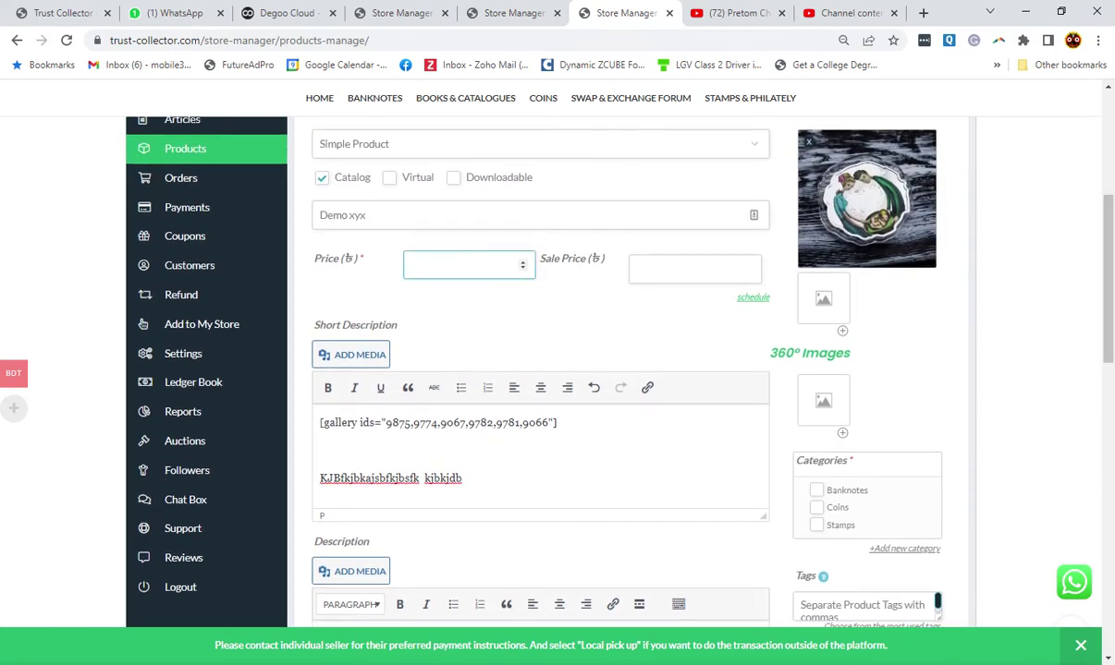
text(34)
click(696, 267)
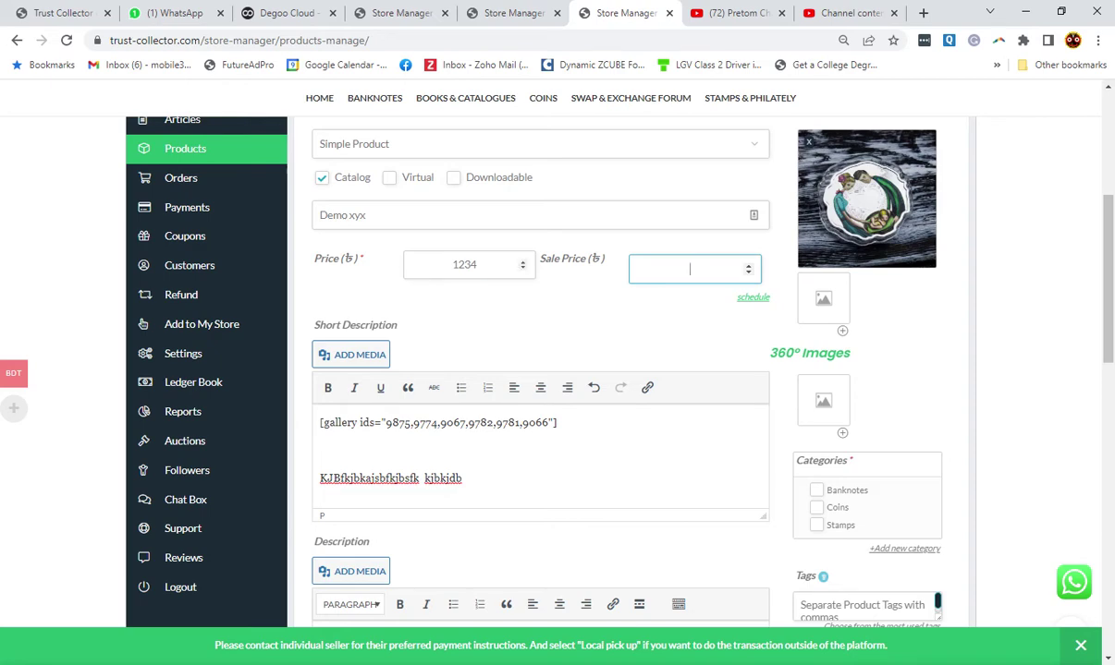
key(shift+Tab)
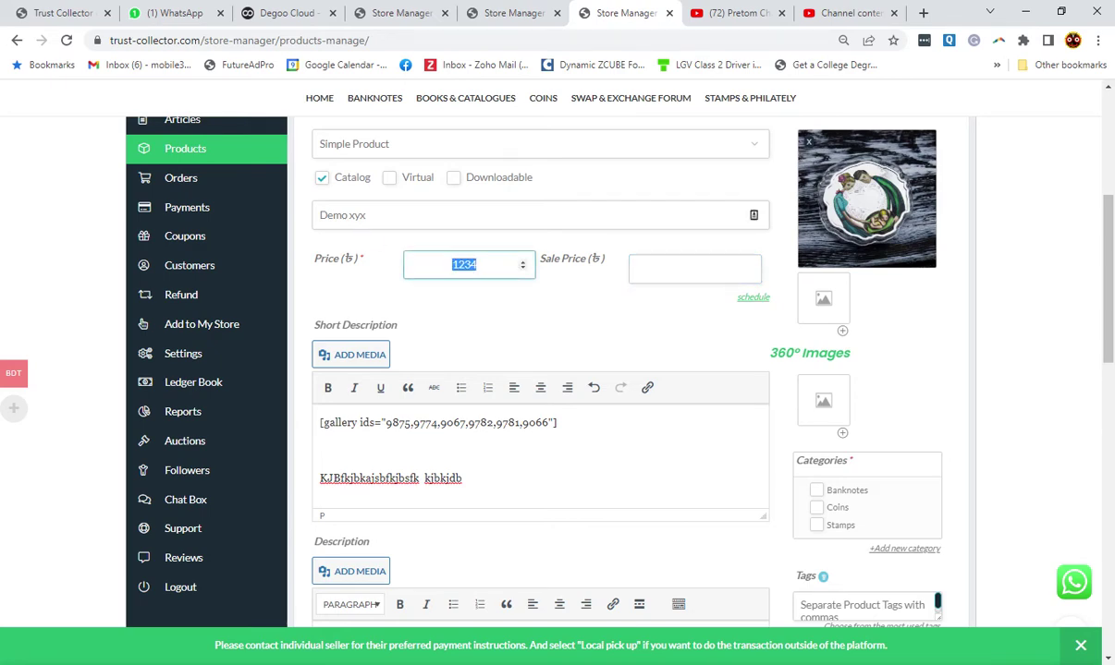
key(shift+Tab)
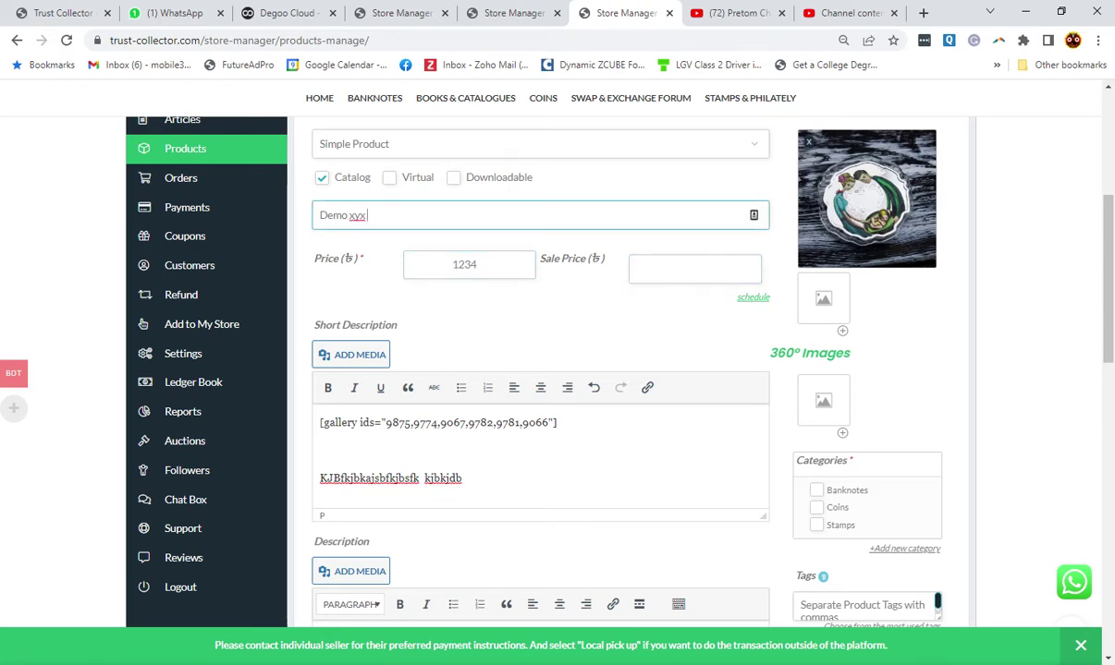
click(477, 265)
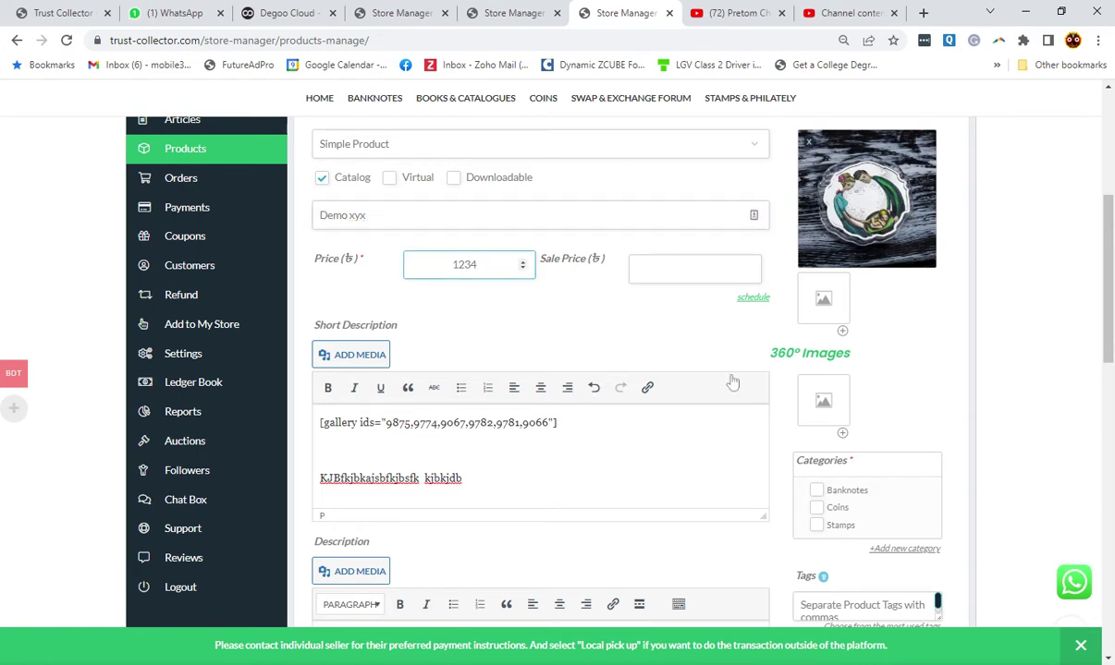
scroll(593, 384, down, 3)
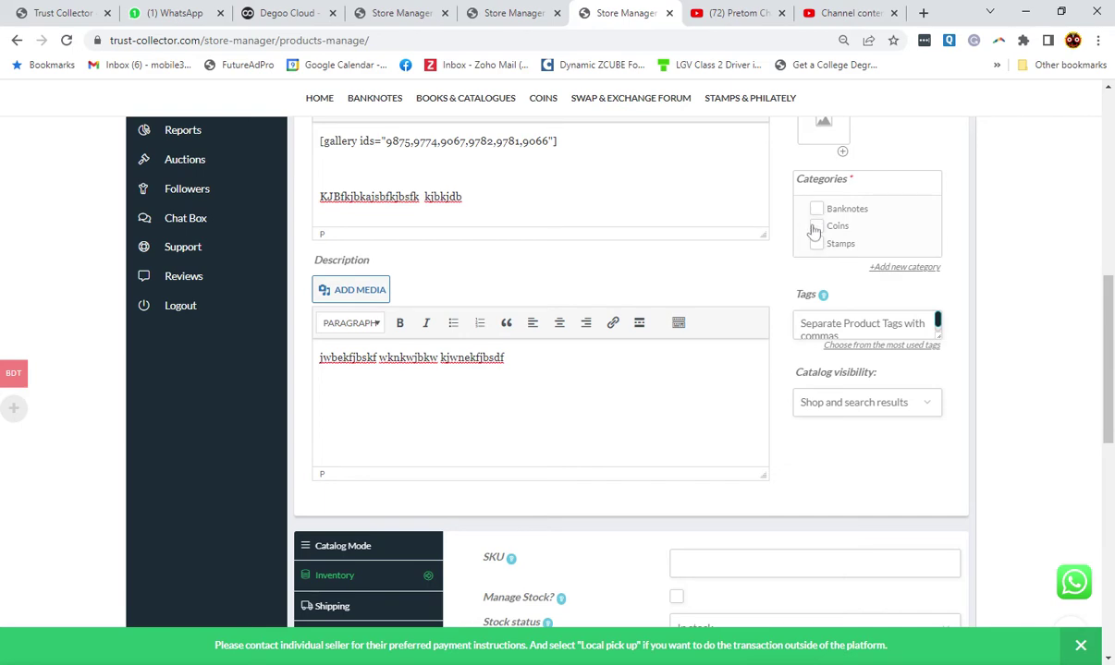
click(817, 227)
- Go through the processing time choices in the product's shipping settings and submit the product for publishing
scroll(1082, 461, down, 4)
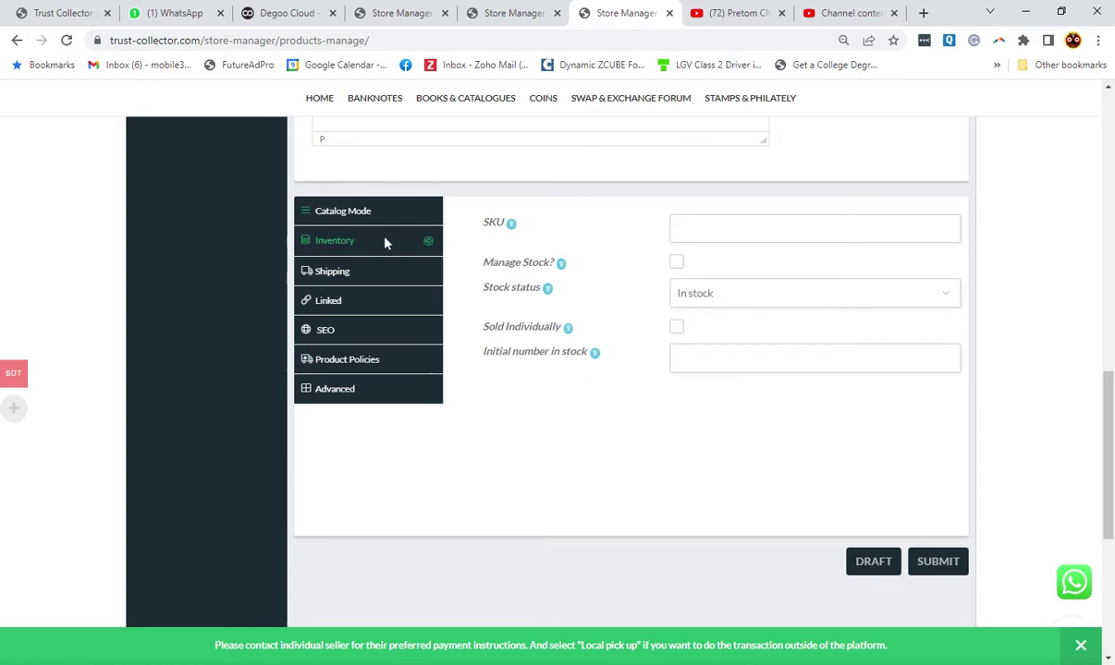
click(338, 272)
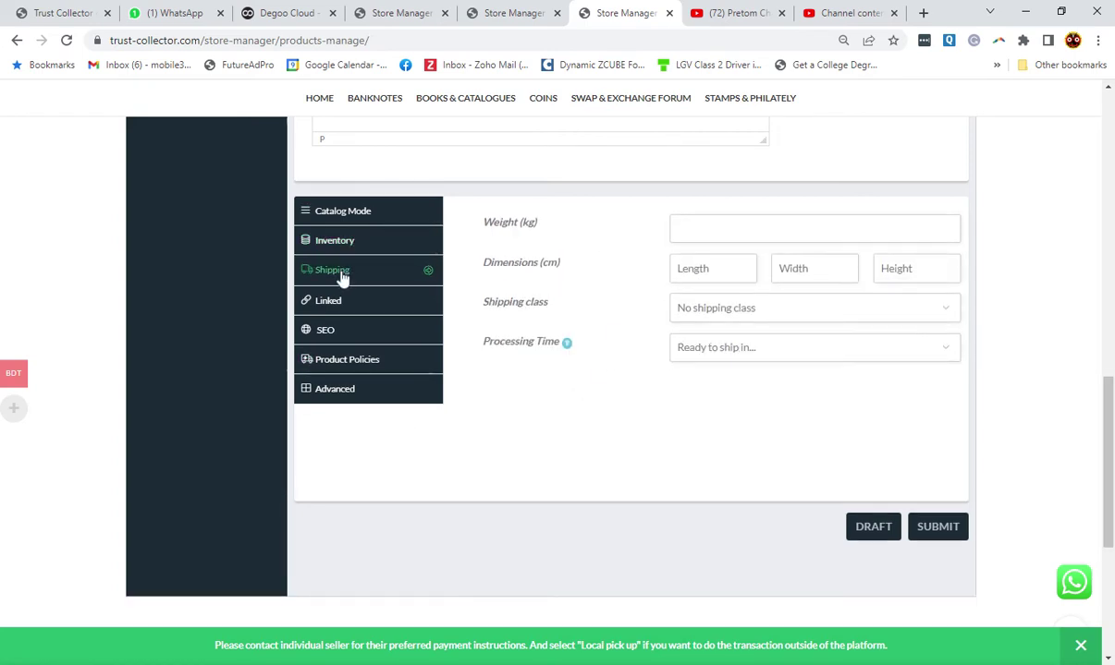
click(751, 358)
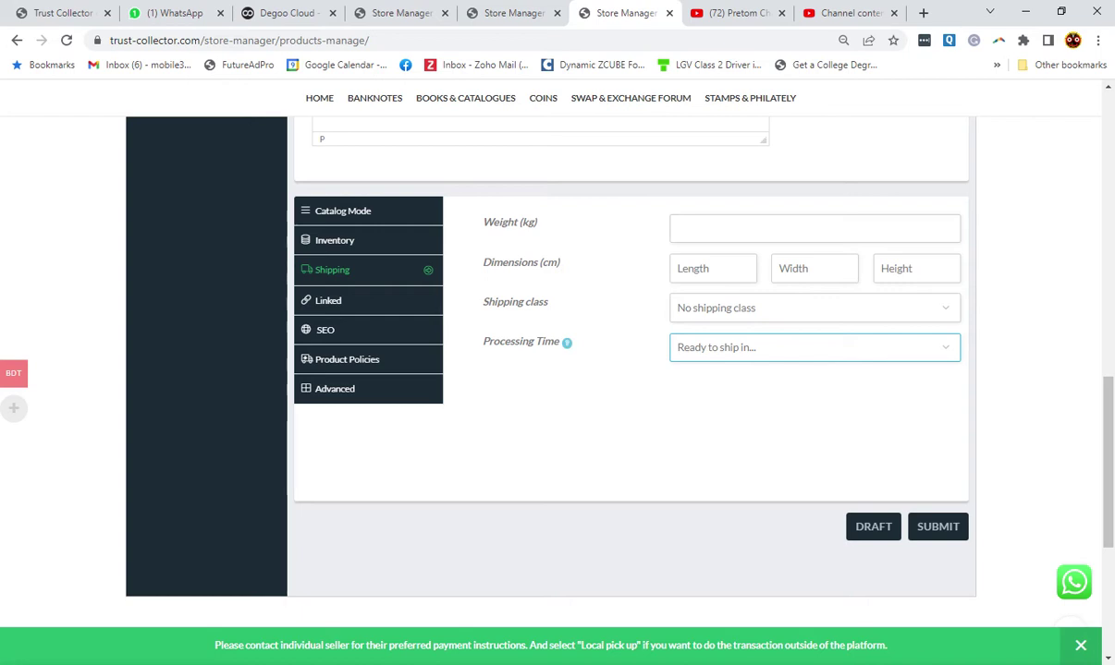
key(Down)
key(Down)
key(Down)
key(Down)
click(938, 527)
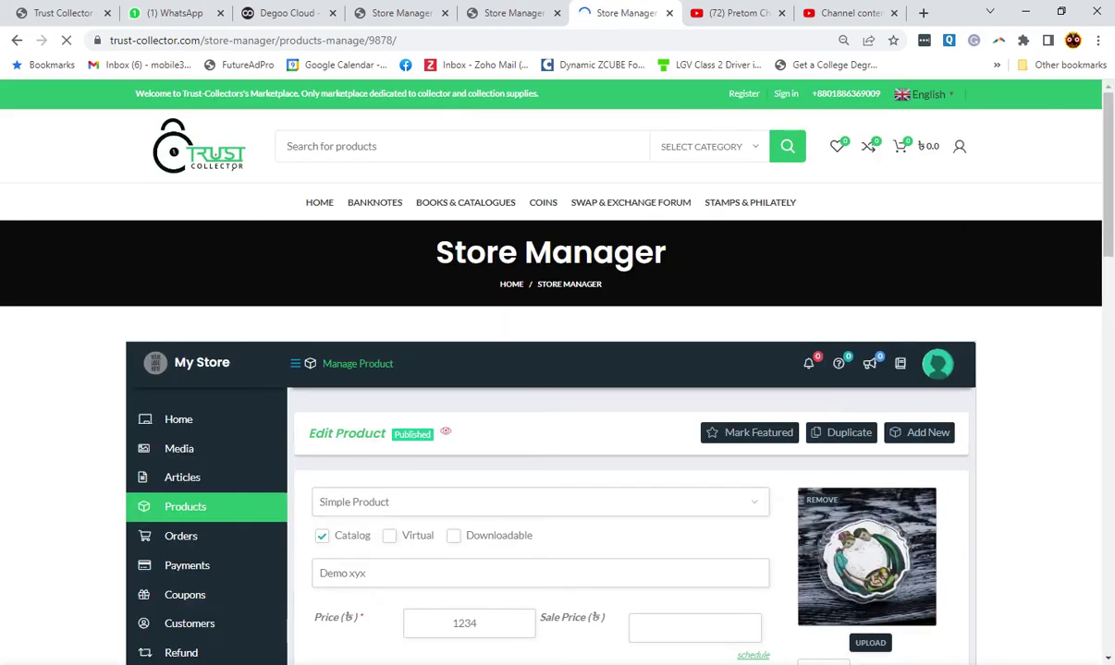
- View the published product's page and examine its gallery, description, shipping and delivery, and store policies
click(446, 434)
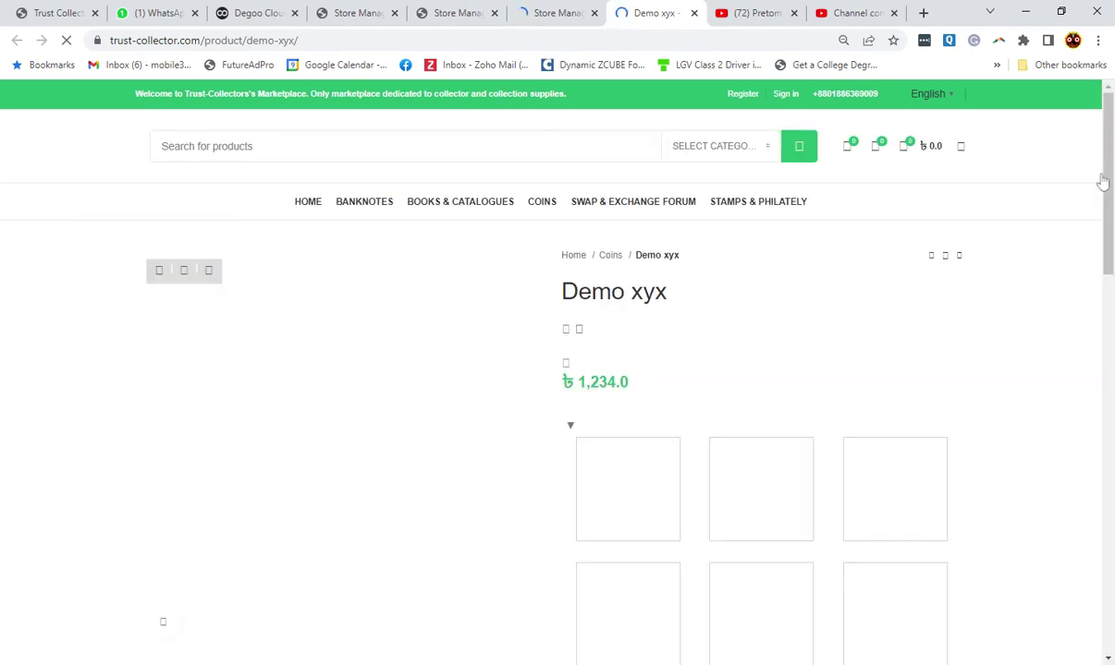
scroll(610, 314, down, 2)
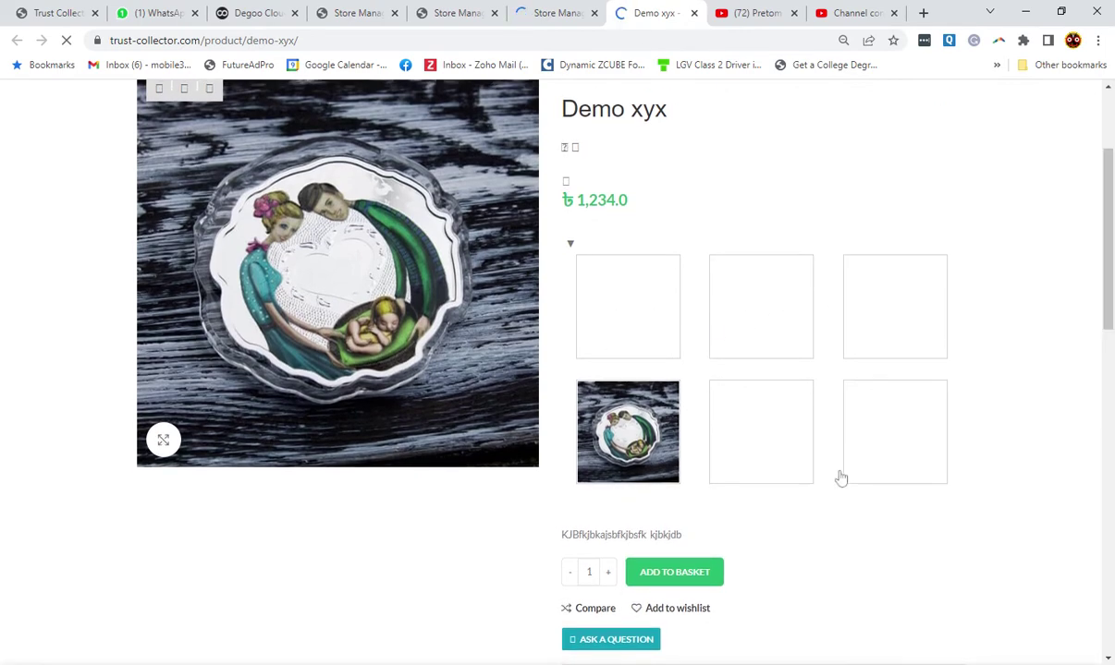
scroll(1112, 294, down, 3)
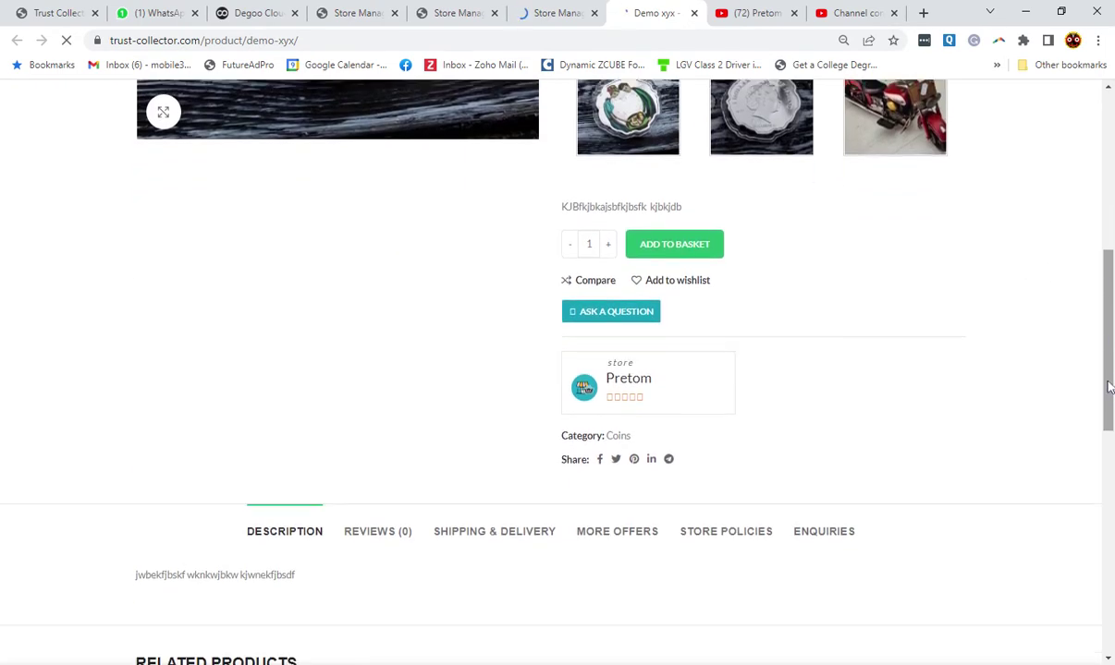
scroll(711, 255, down, 1)
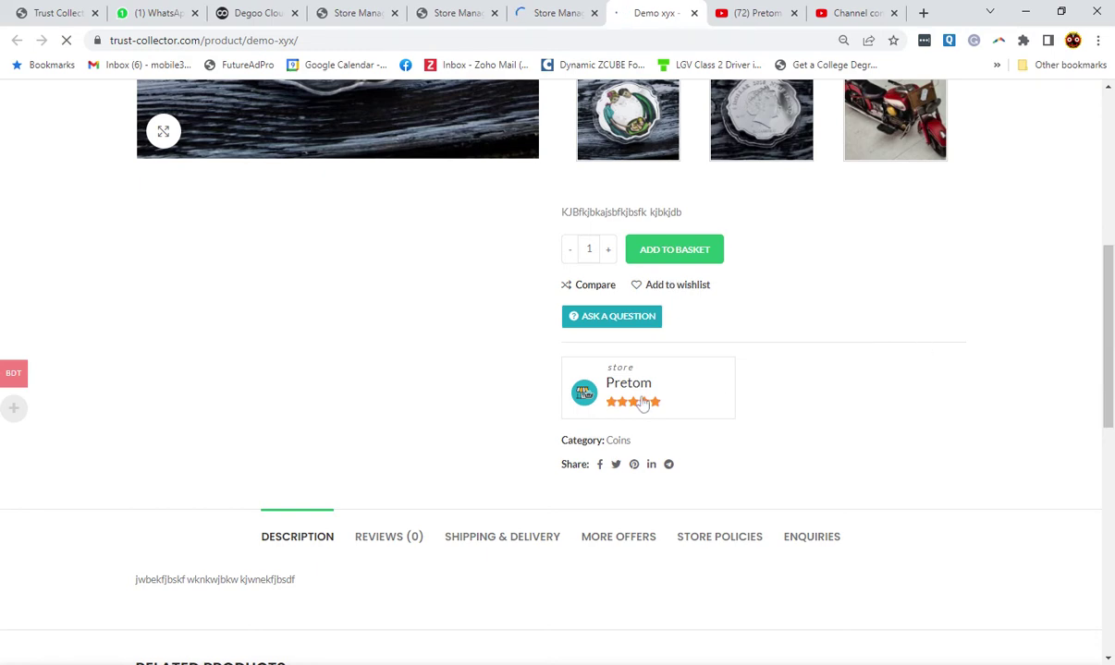
scroll(643, 404, down, 4)
scroll(642, 404, up, 1)
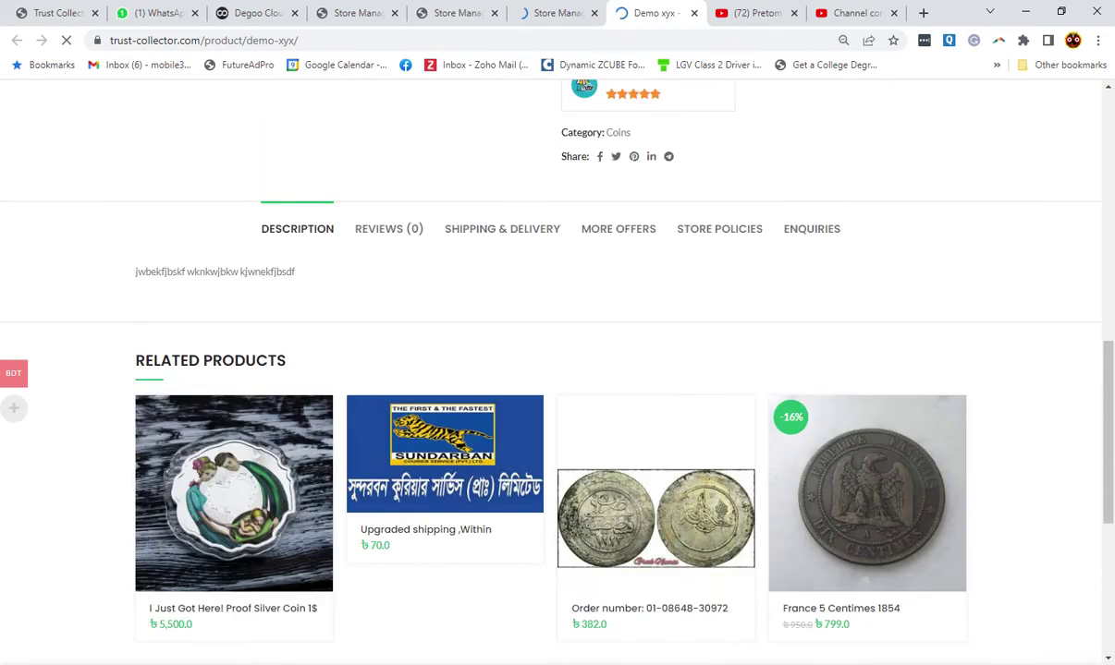
click(502, 230)
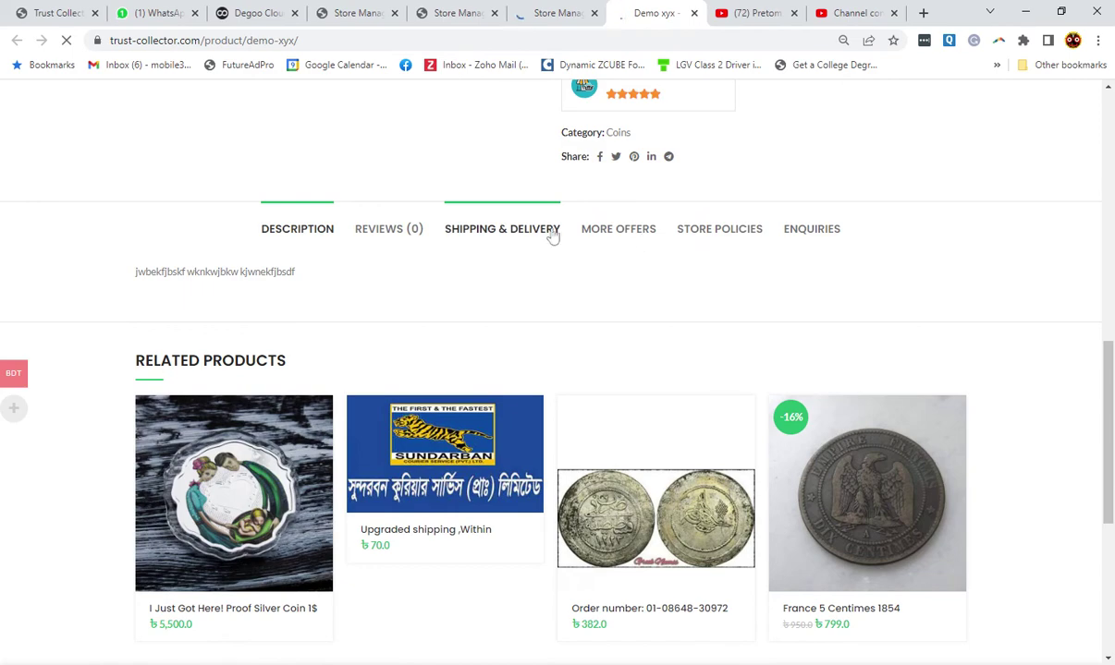
click(701, 233)
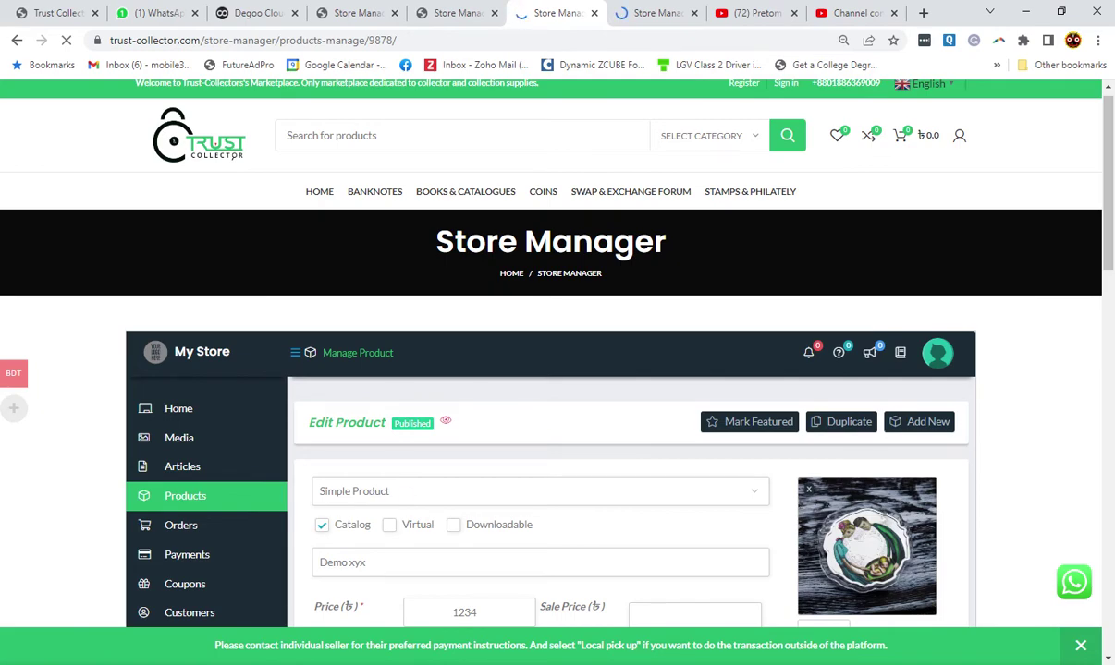
- Back in the product editor, change the product type to Auction and open its auction settings
scroll(555, 370, down, 3)
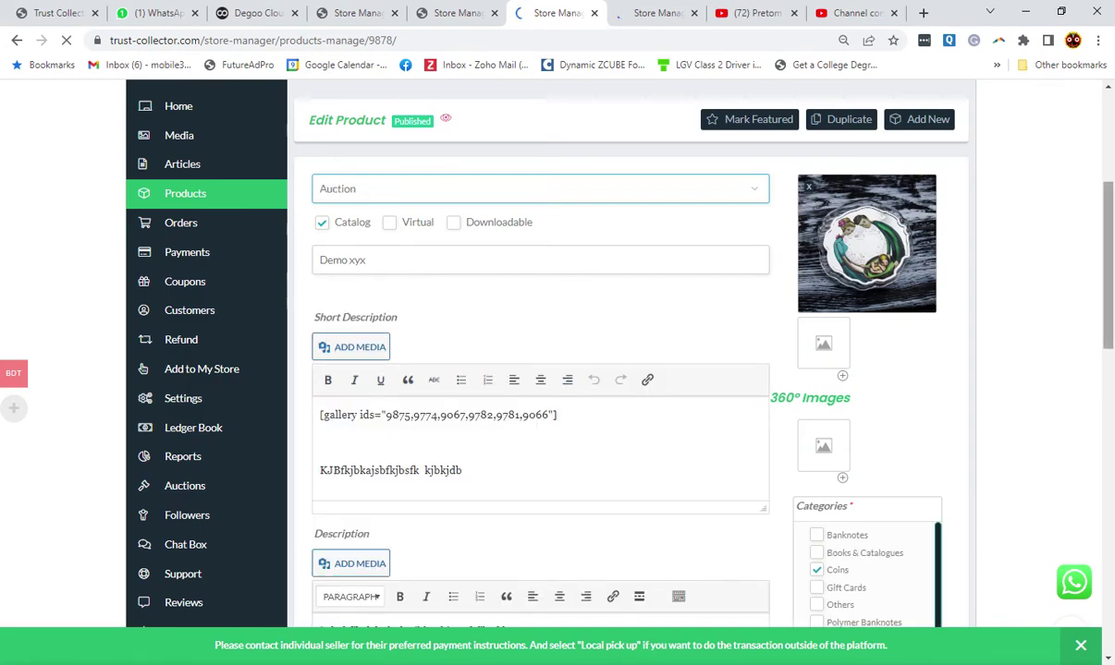
scroll(1054, 472, down, 15)
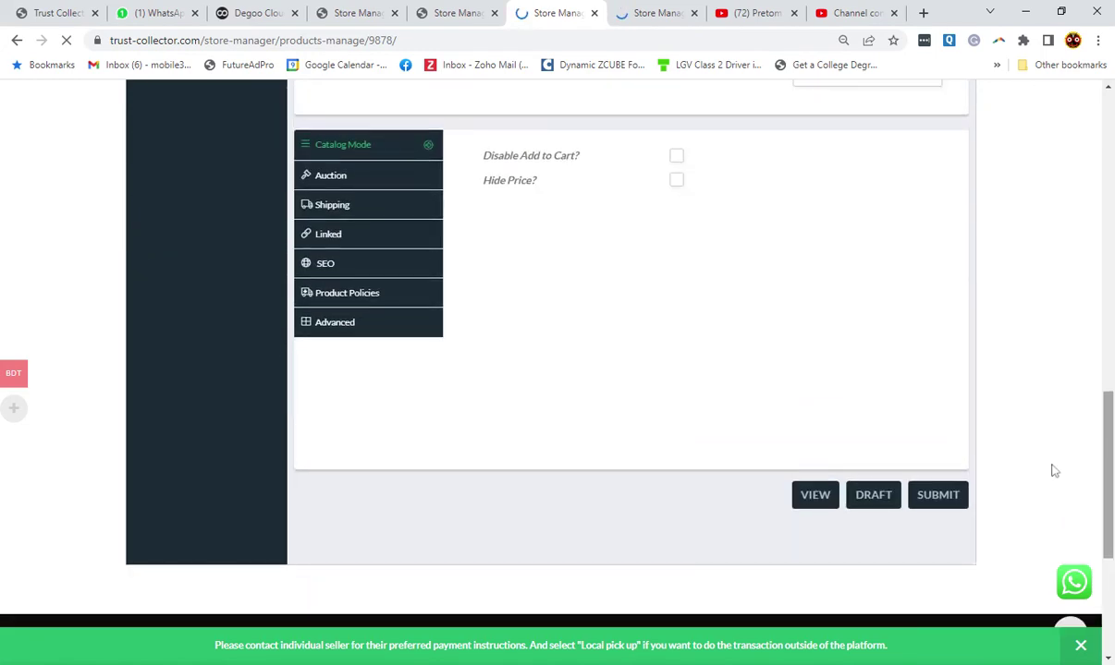
click(333, 181)
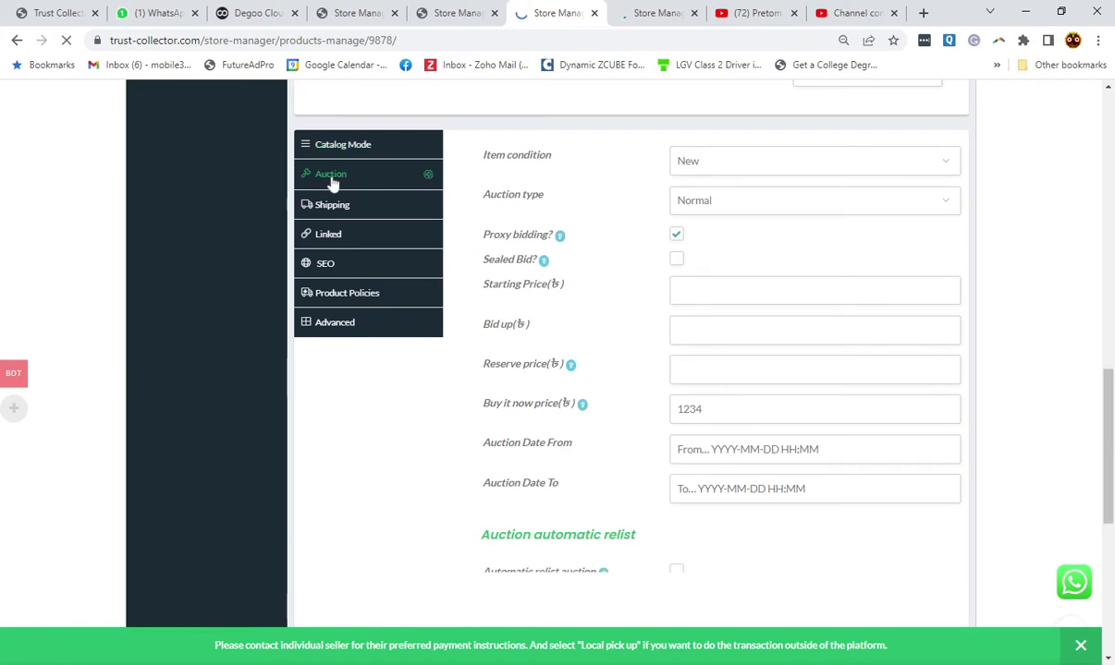
- Examine the item condition, auction type, proxy bidding and sealed bid options of the auction
click(838, 162)
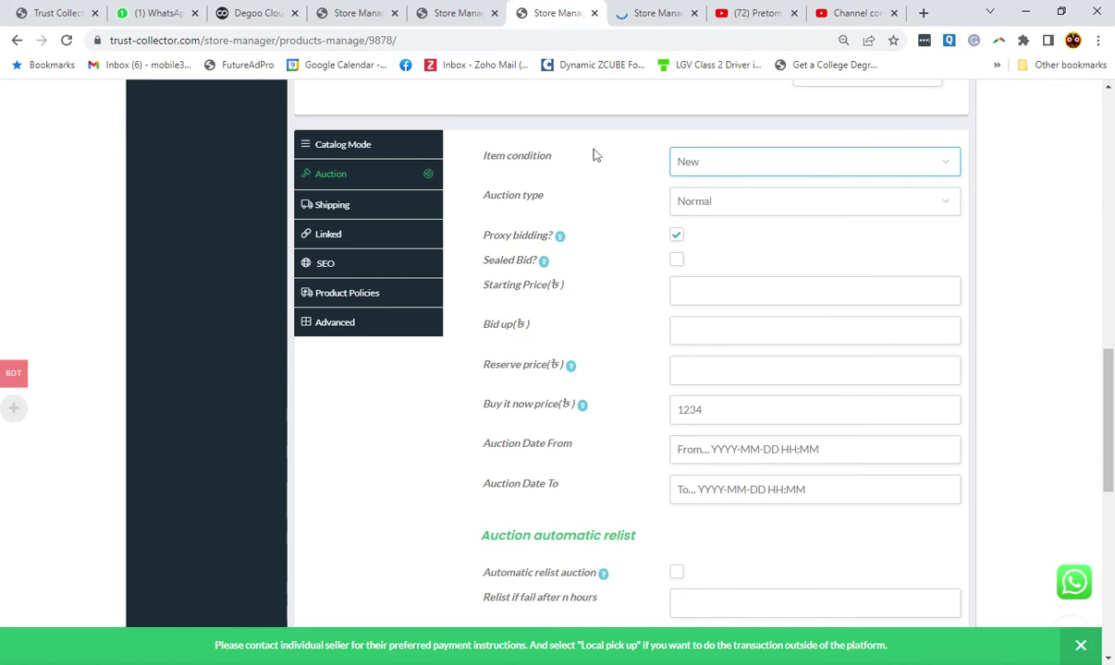
click(735, 206)
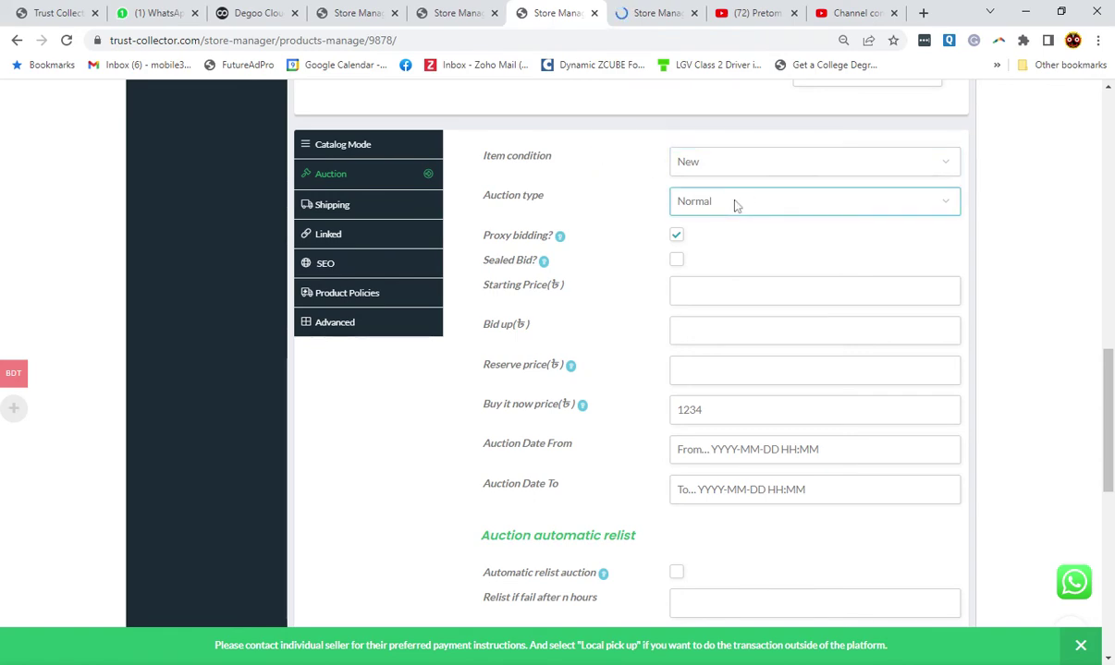
click(566, 176)
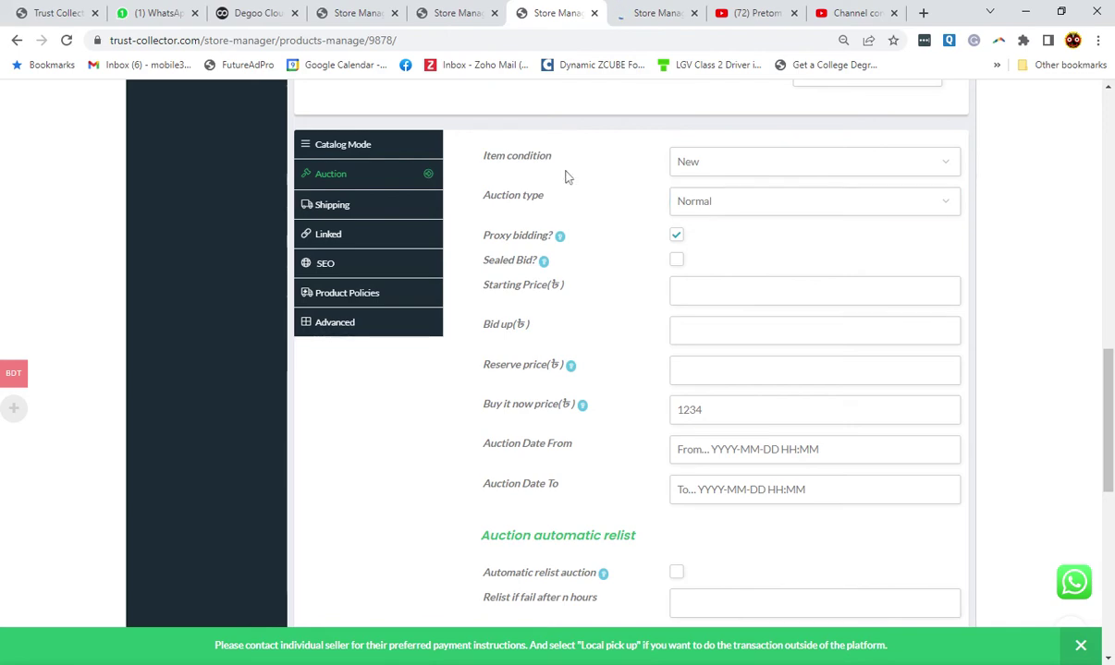
click(677, 237)
mouse_move(560, 238)
mouse_move(546, 265)
- Set the auction's starting price to 10
click(495, 291)
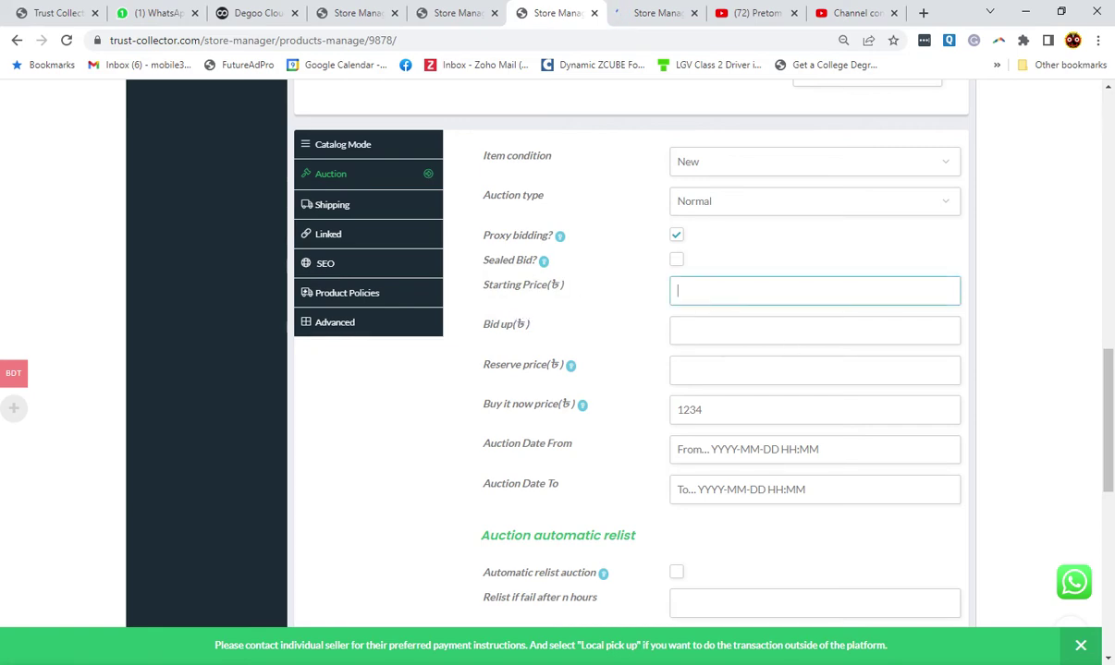
scroll(495, 291, up, 2)
drag(1106, 405, 1102, 430)
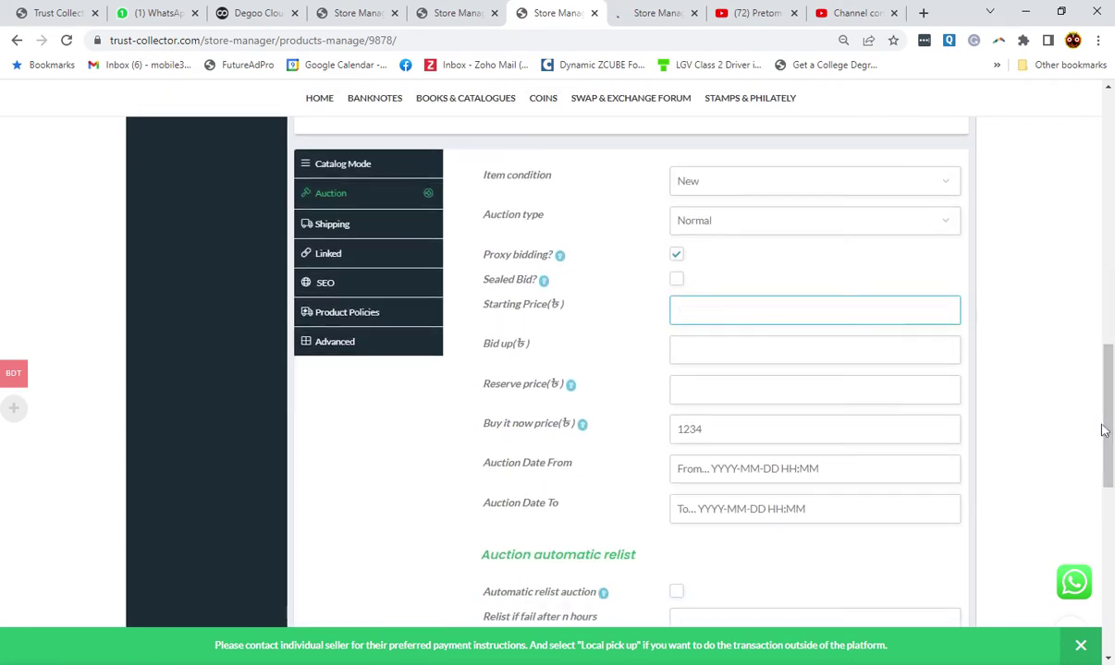
text(10)
- Examine the bid up, reserve price and buy it now price fields of the auction
click(677, 350)
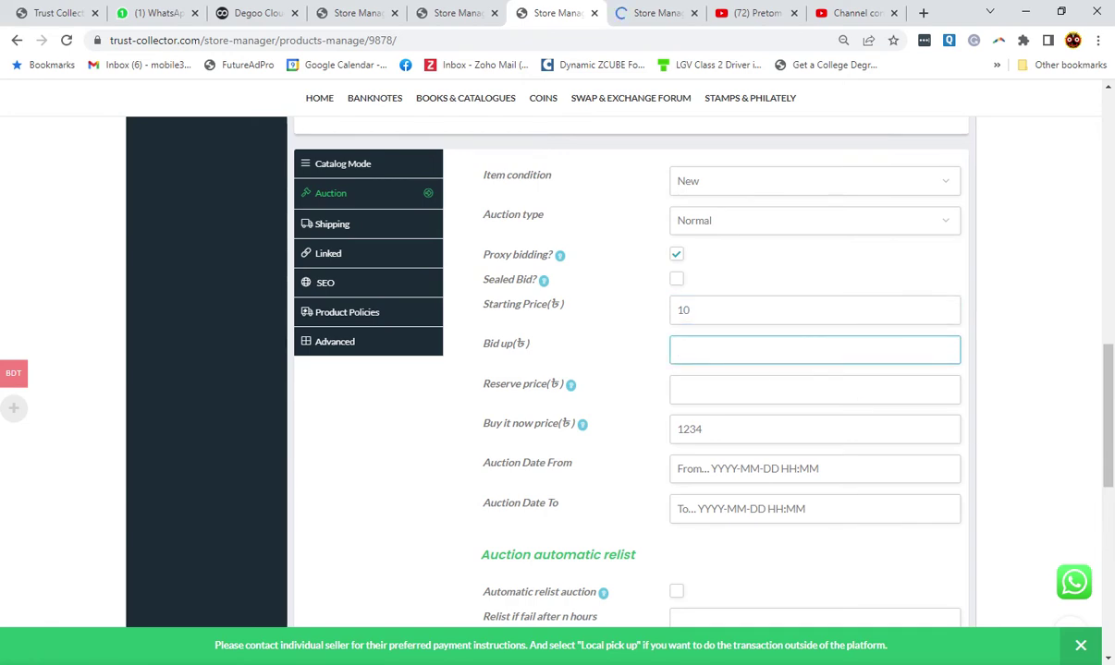
scroll(1110, 438, down, 2)
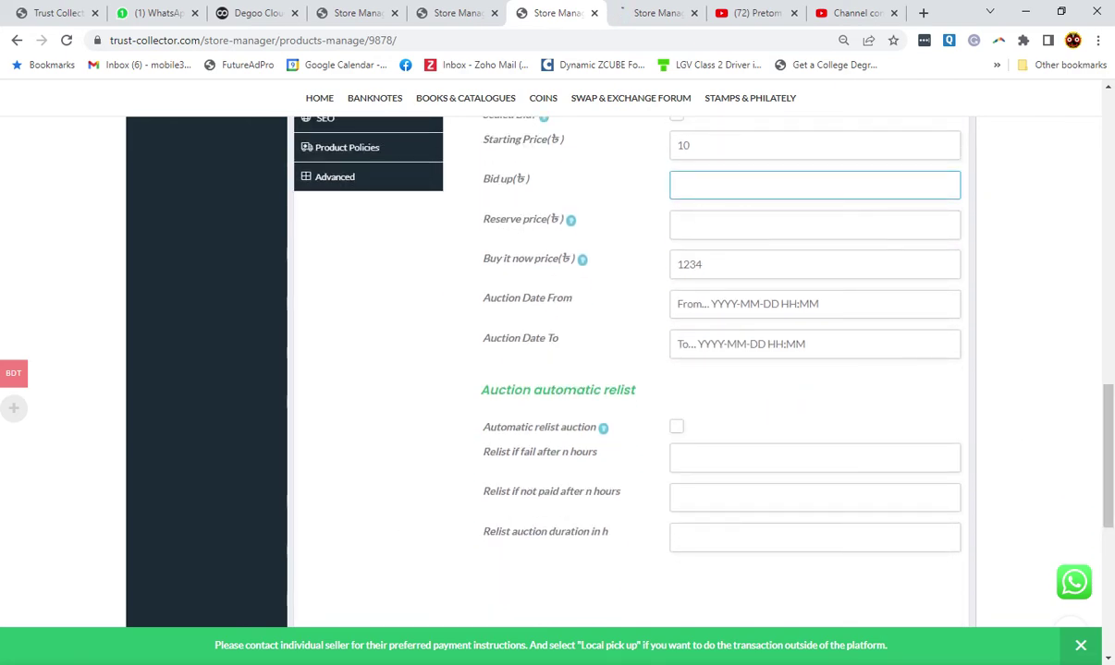
click(678, 225)
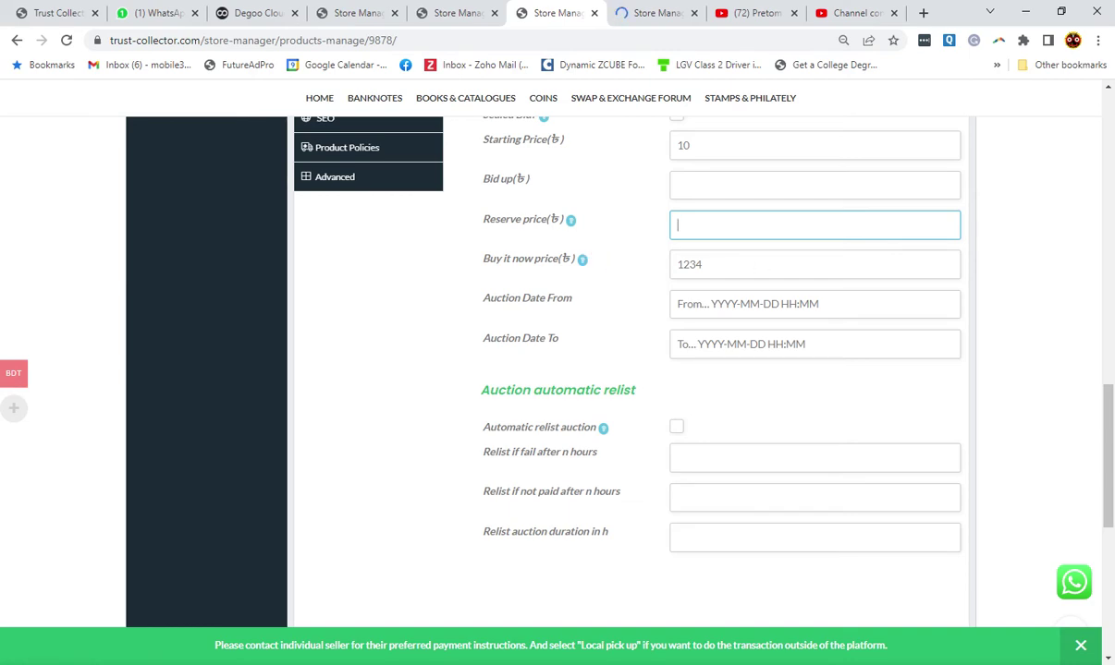
click(707, 264)
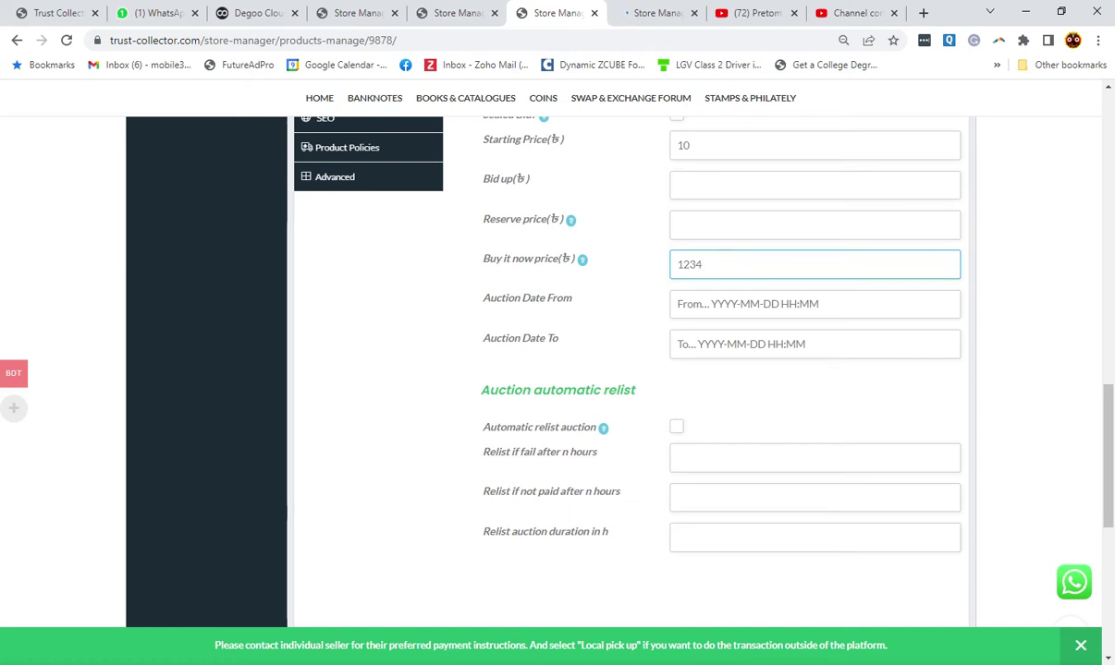
click(677, 344)
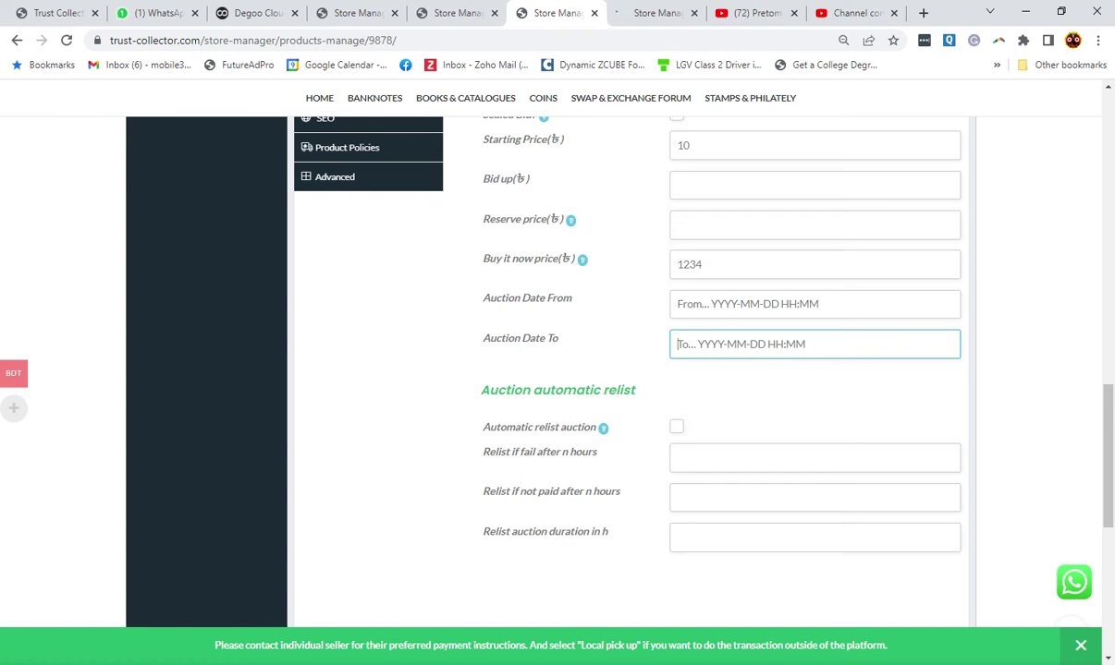
text(2022)
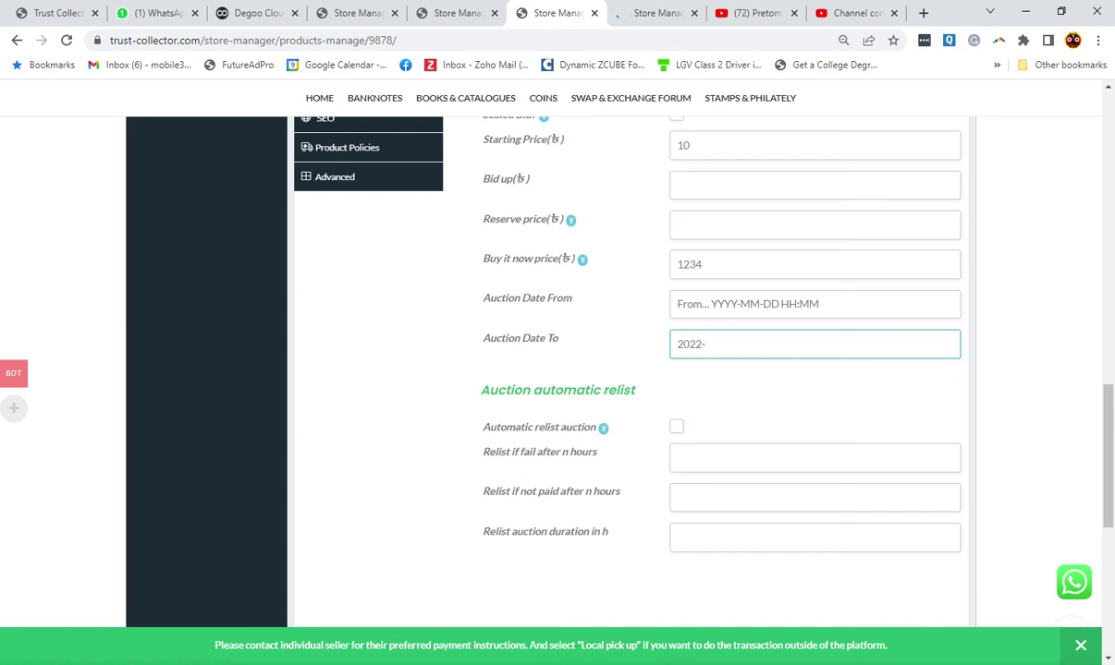
text(-06-05)
text(-12)
text(12)
- Examine the automatic relist settings of the auction
scroll(527, 316, down, 2)
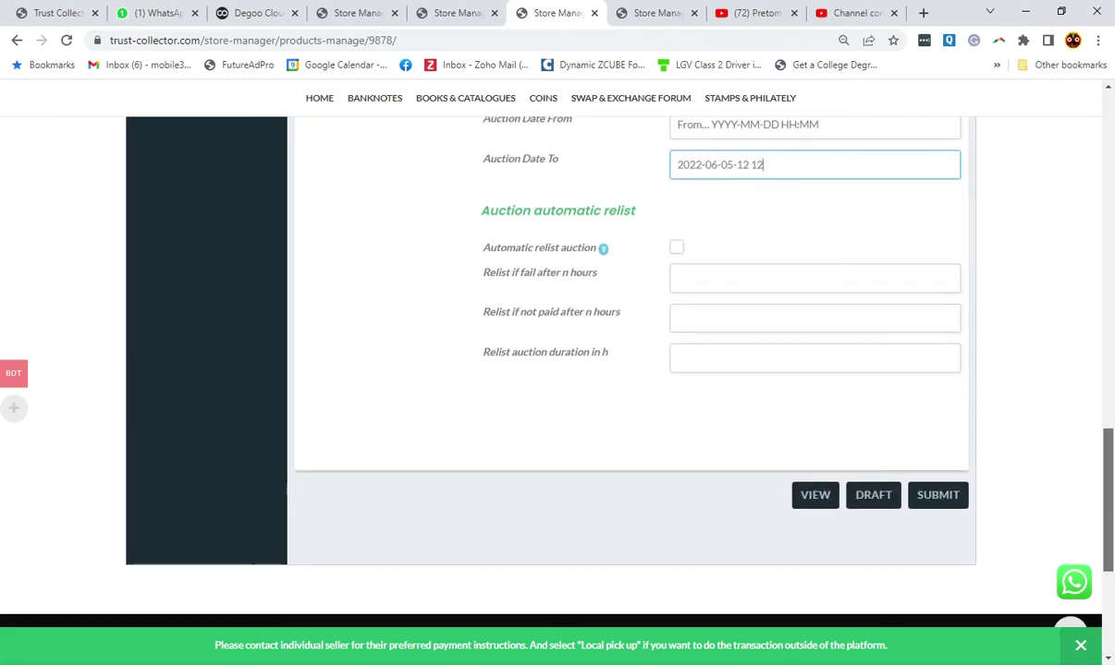
drag(477, 211, 592, 418)
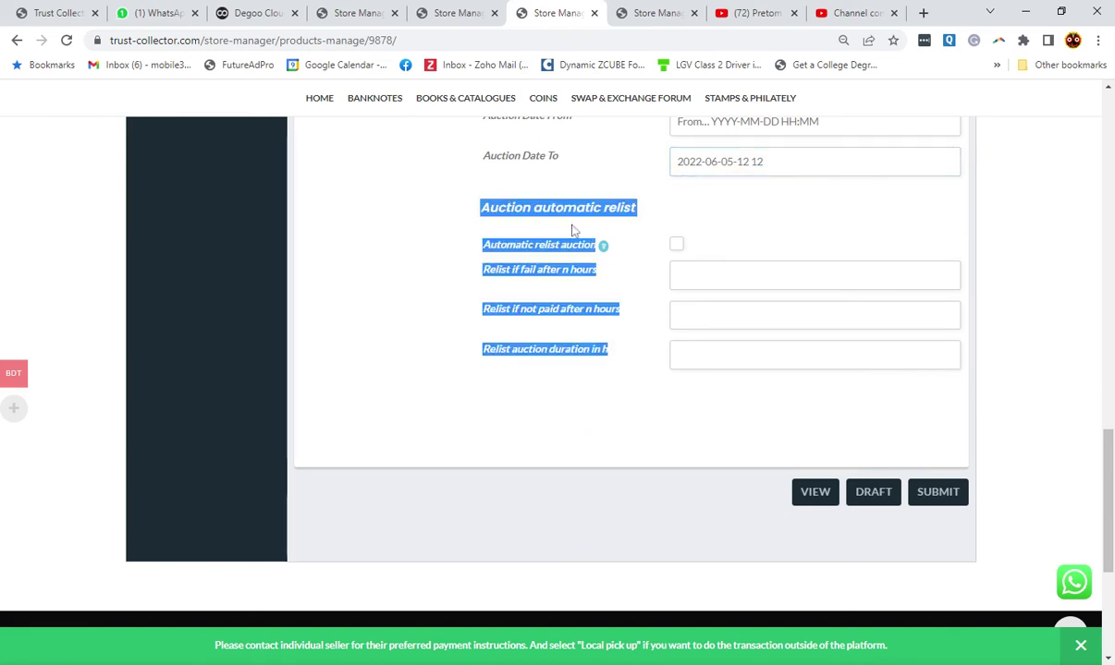
- Review the relist if fail option together with the auction's starting price and buy it now price
click(595, 252)
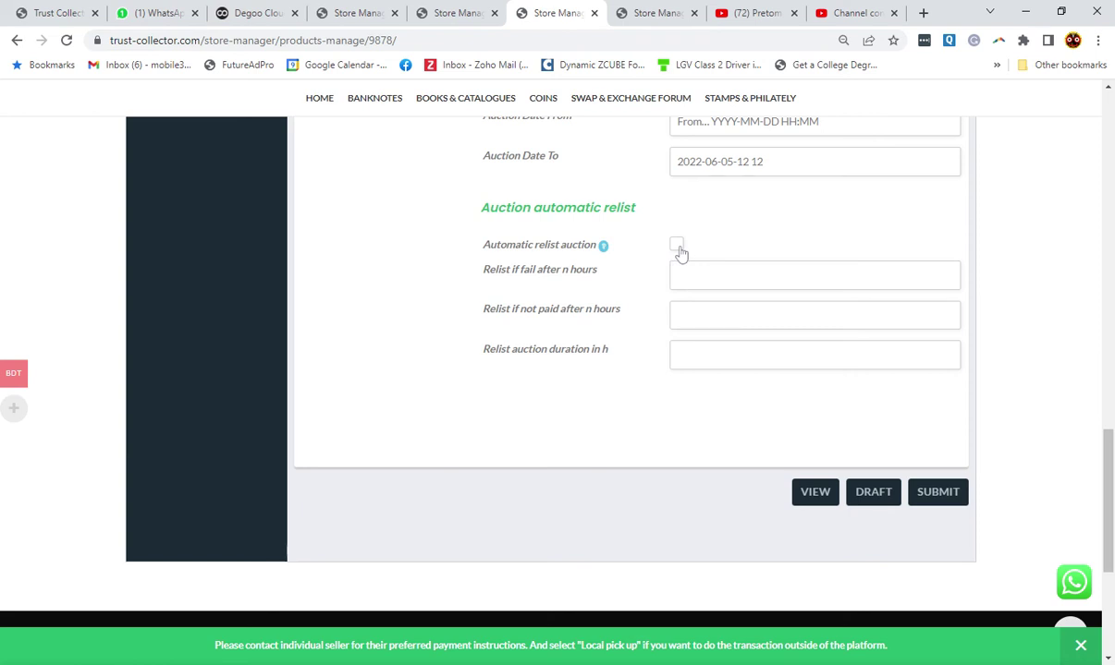
mouse_move(605, 252)
drag(451, 265, 603, 275)
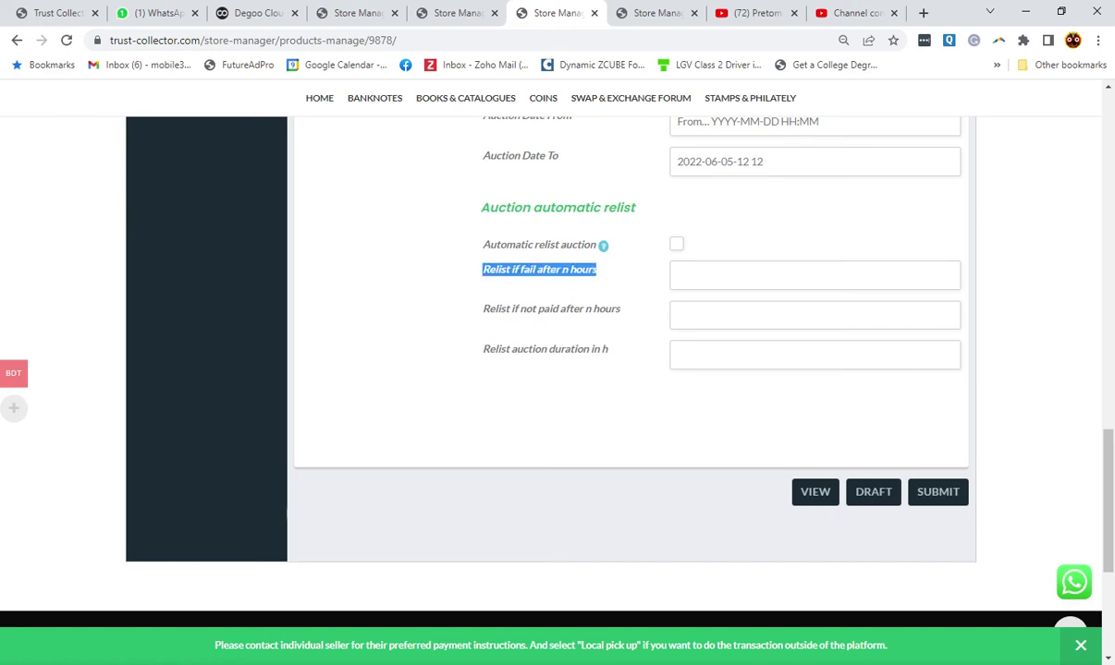
scroll(628, 369, up, 5)
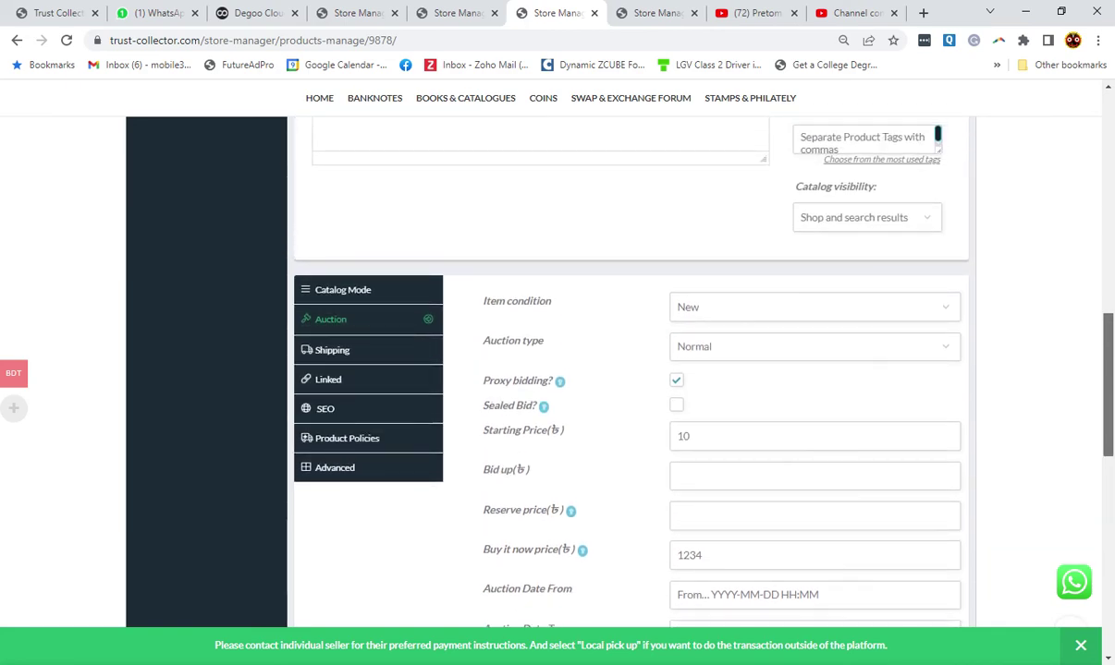
drag(1109, 375, 1067, 411)
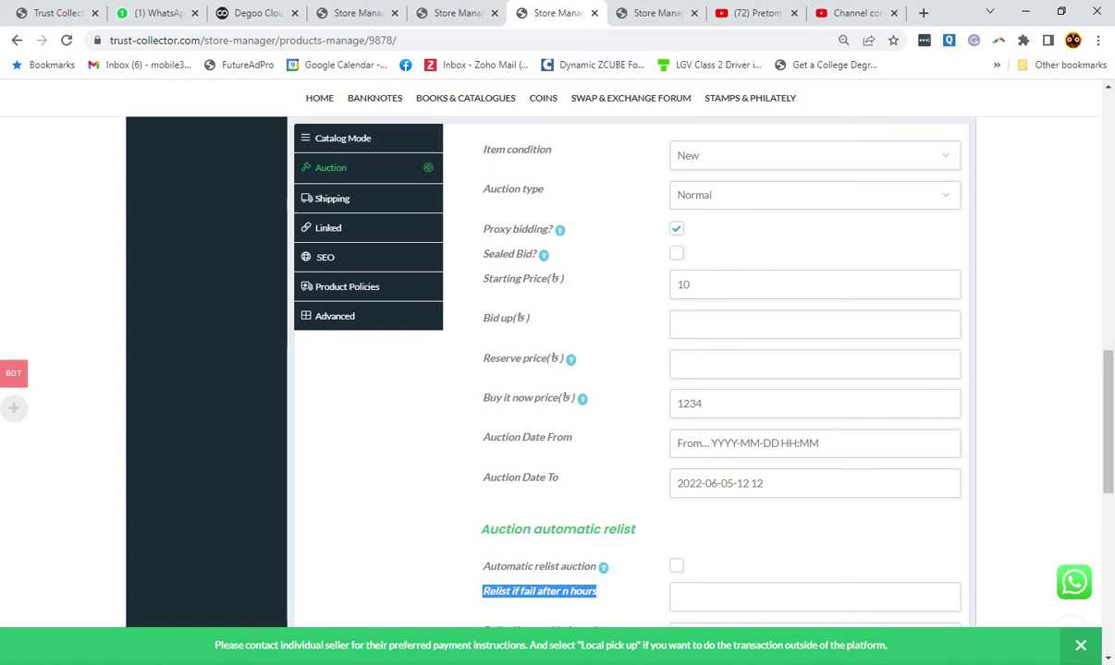
click(689, 285)
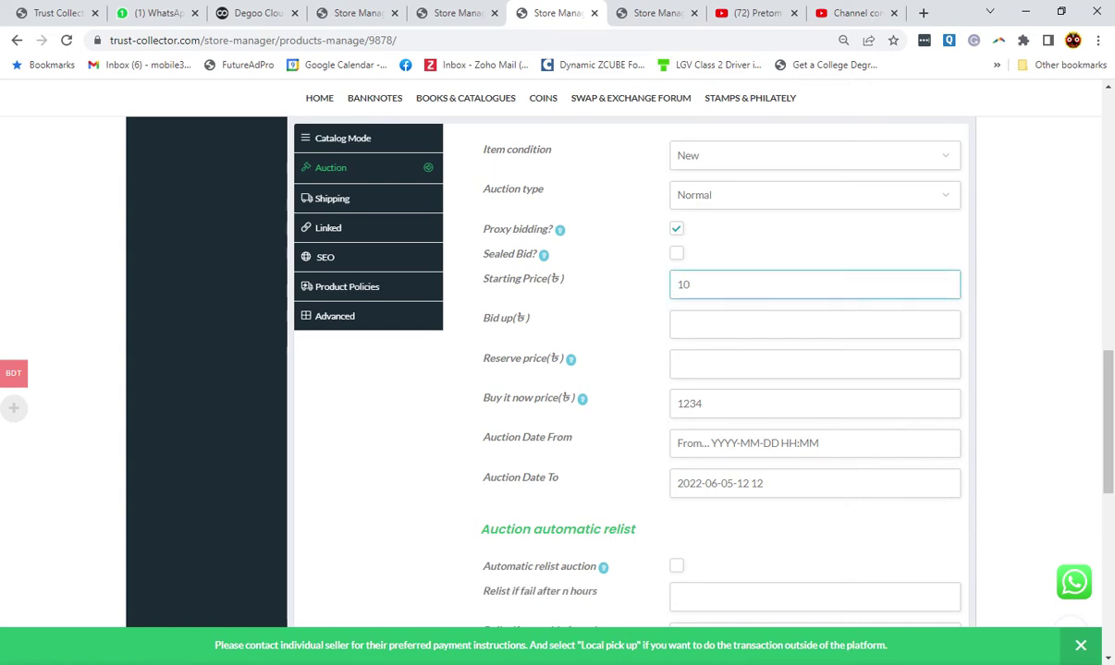
click(703, 403)
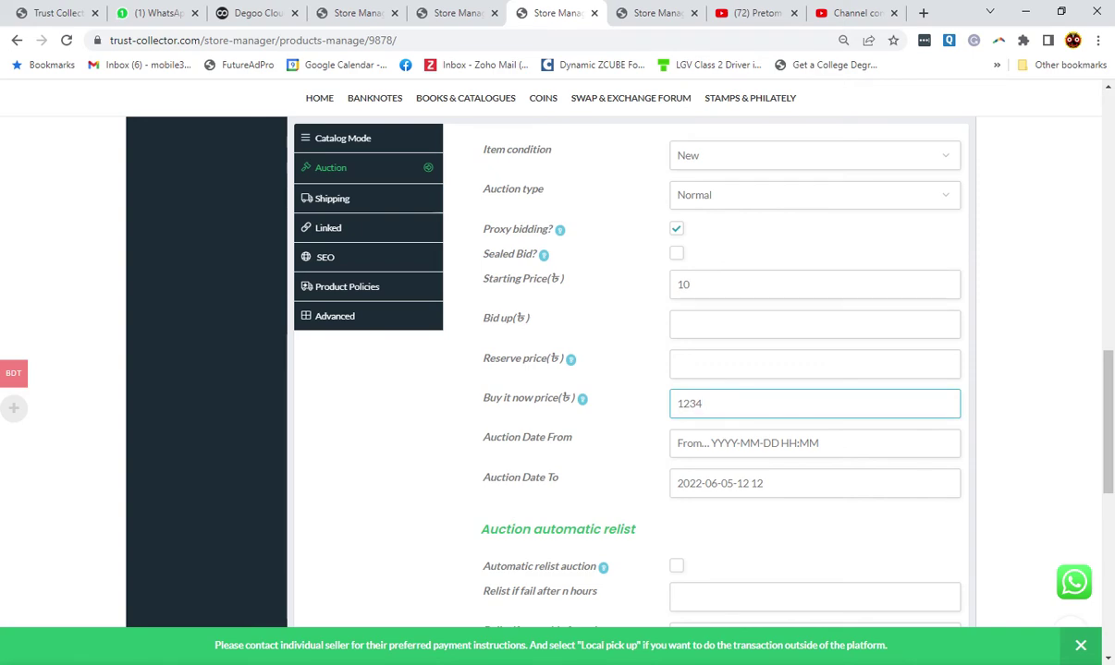
- Submit the auction product for publishing
scroll(1109, 502, down, 5)
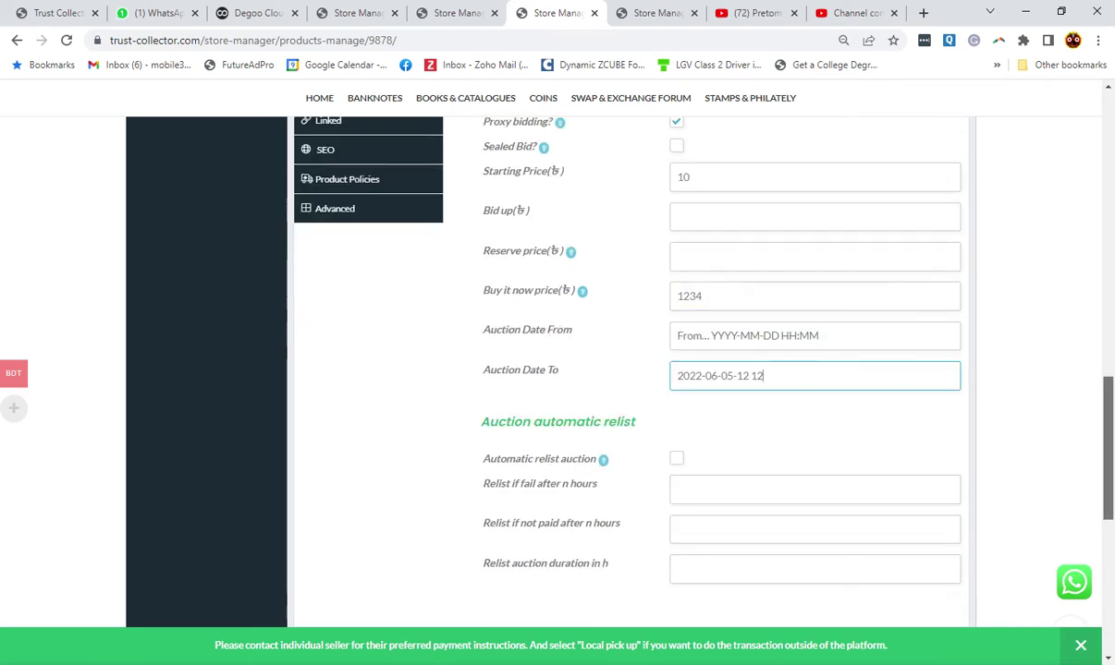
scroll(1110, 502, up, 1)
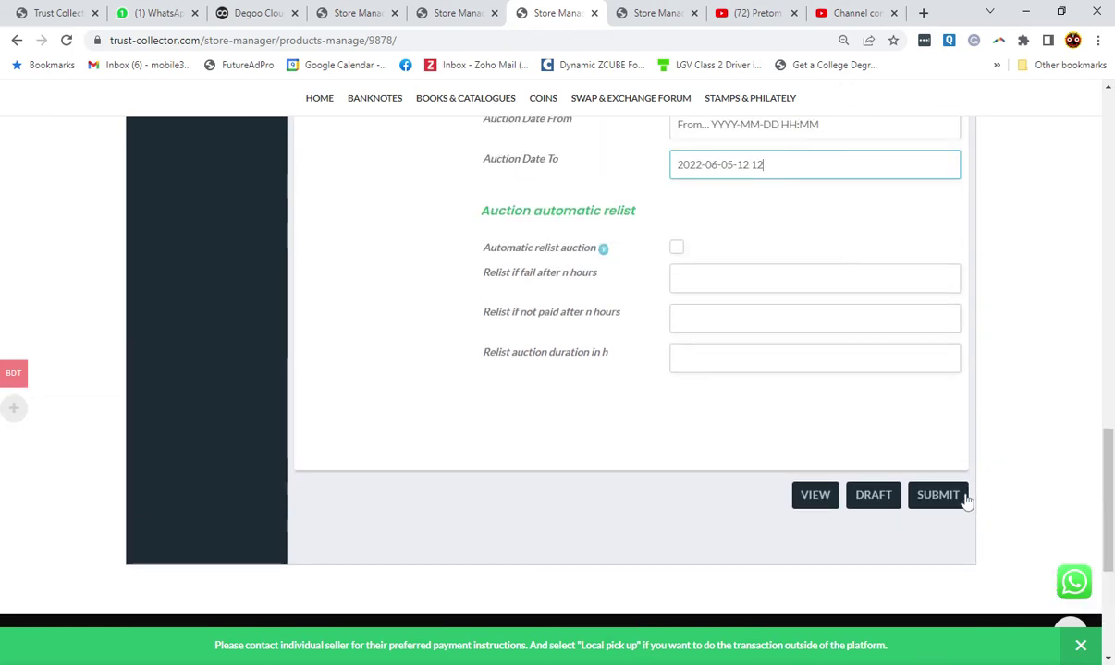
click(938, 496)
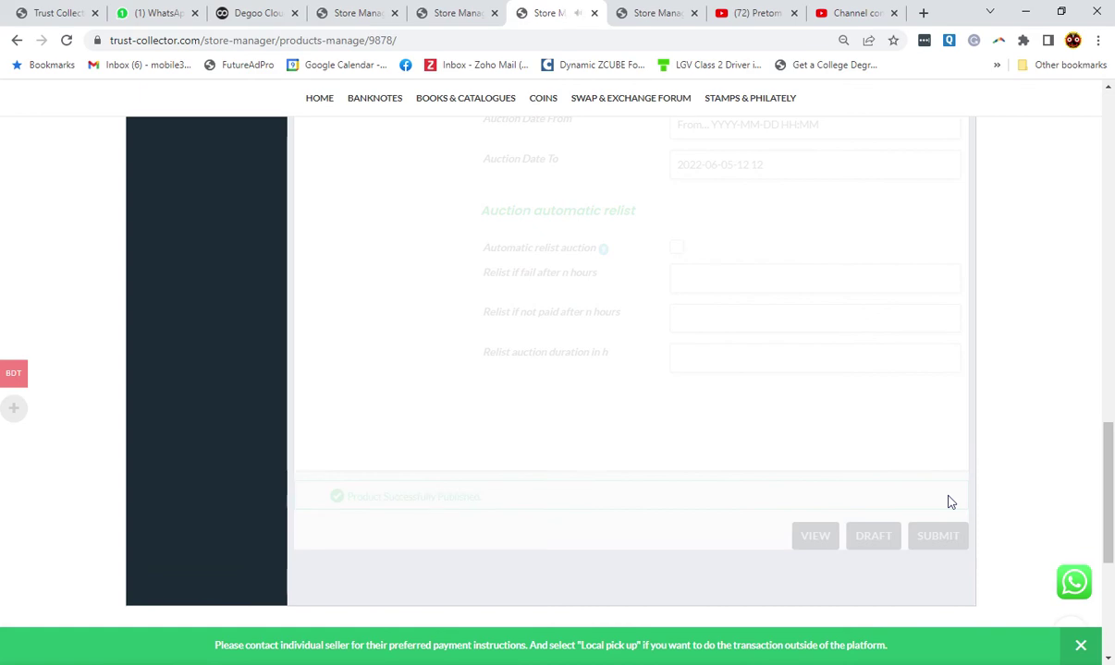
drag(514, 505, 368, 500)
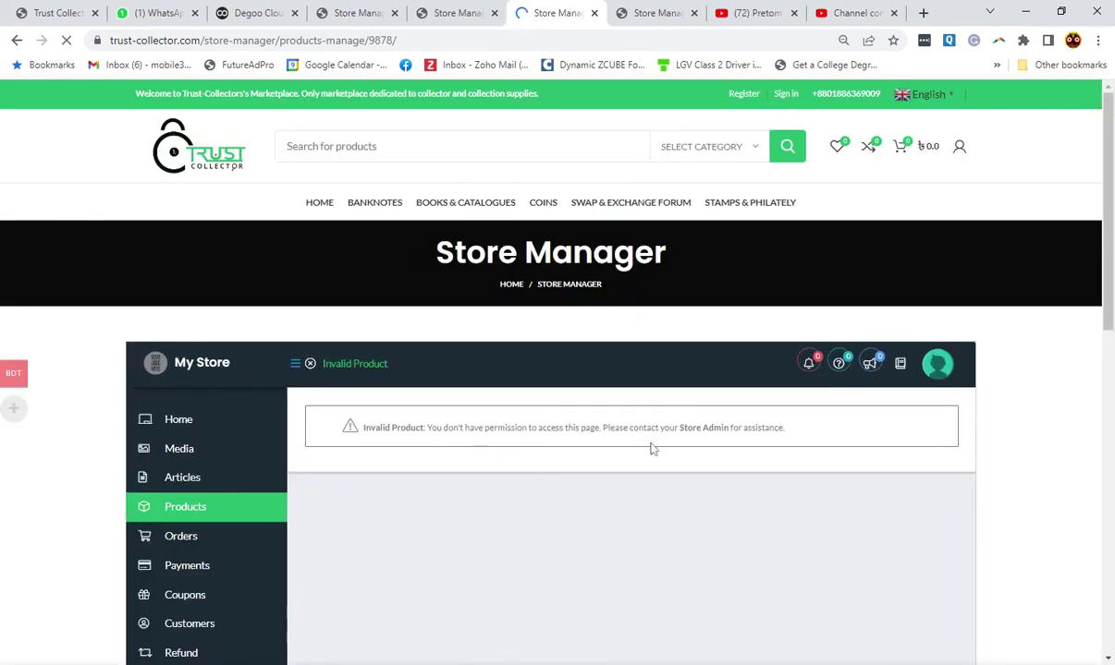
- Go to the store's product list and view the public page of the Demo xyz product
click(199, 516)
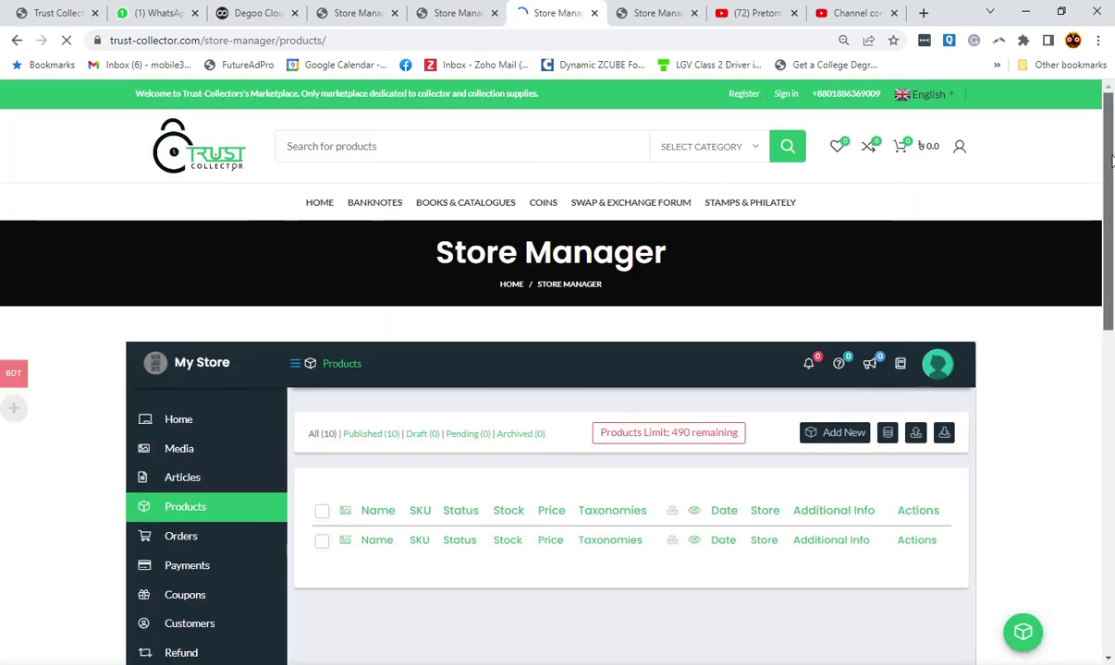
drag(1112, 162, 1112, 286)
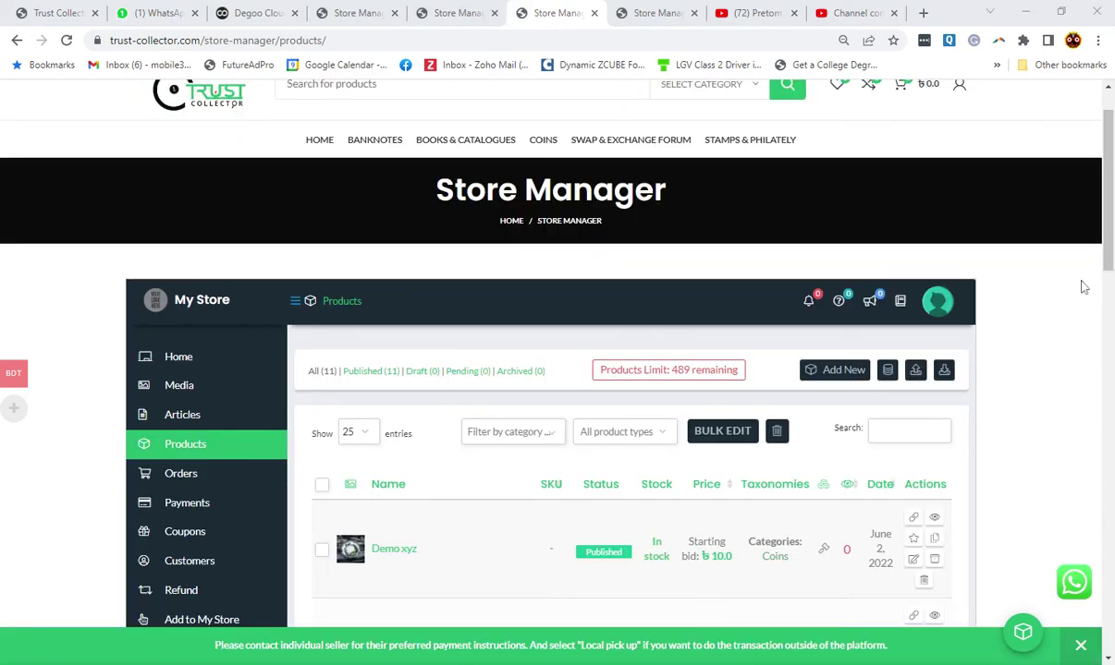
scroll(1112, 212, down, 2)
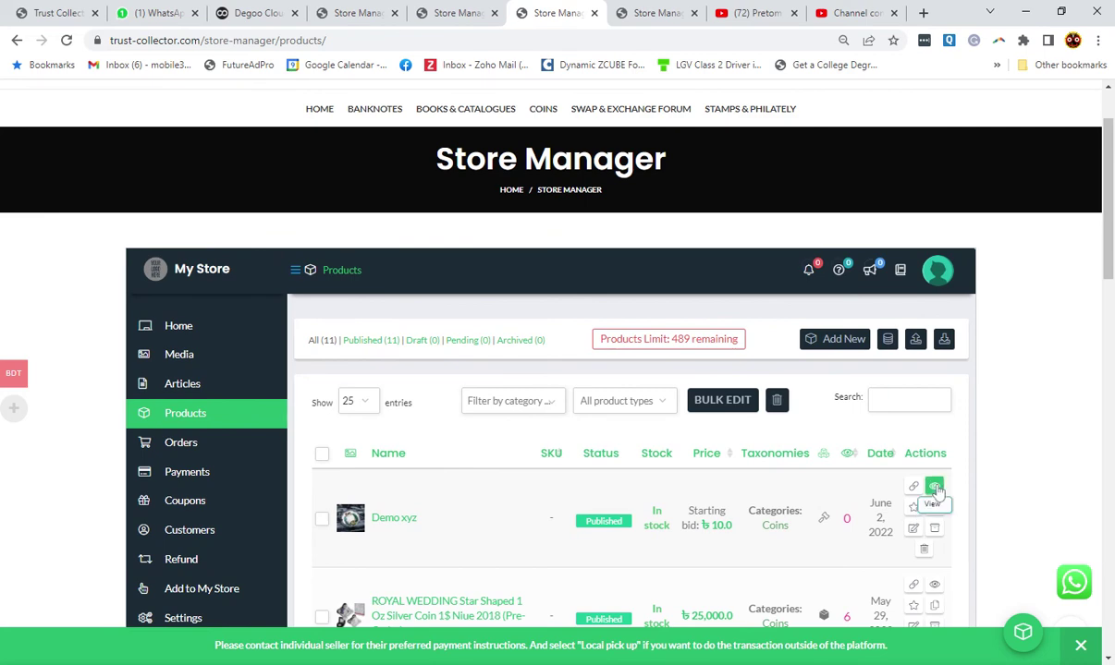
click(935, 488)
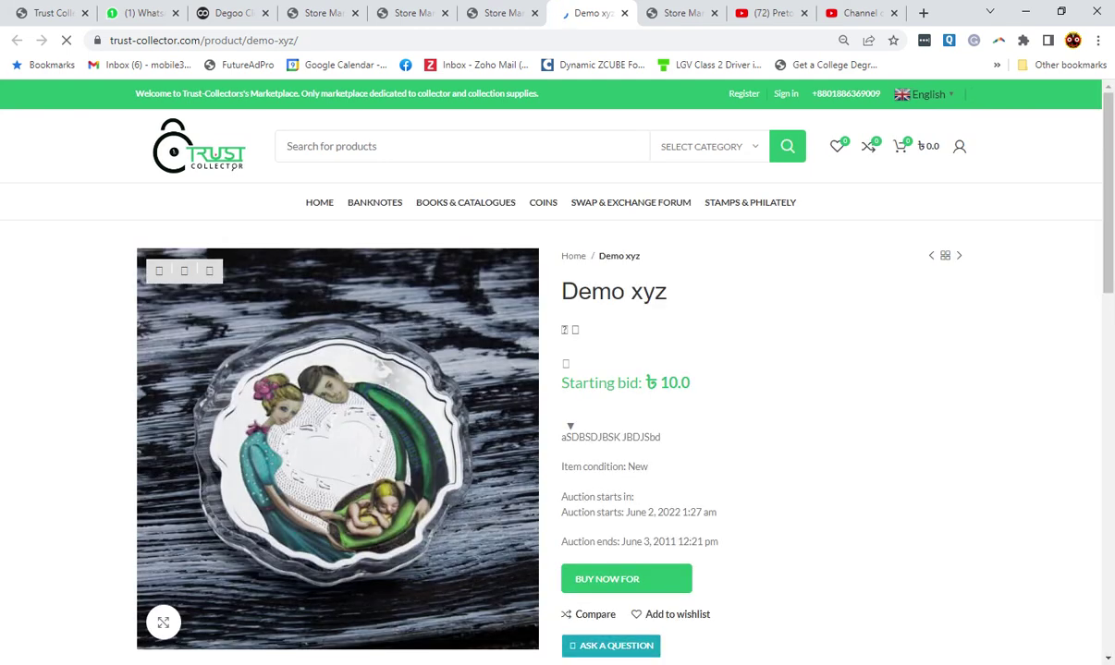
- Examine the starting bid, auction end date and buy now option on the Demo xyz product page
scroll(557, 369, down, 3)
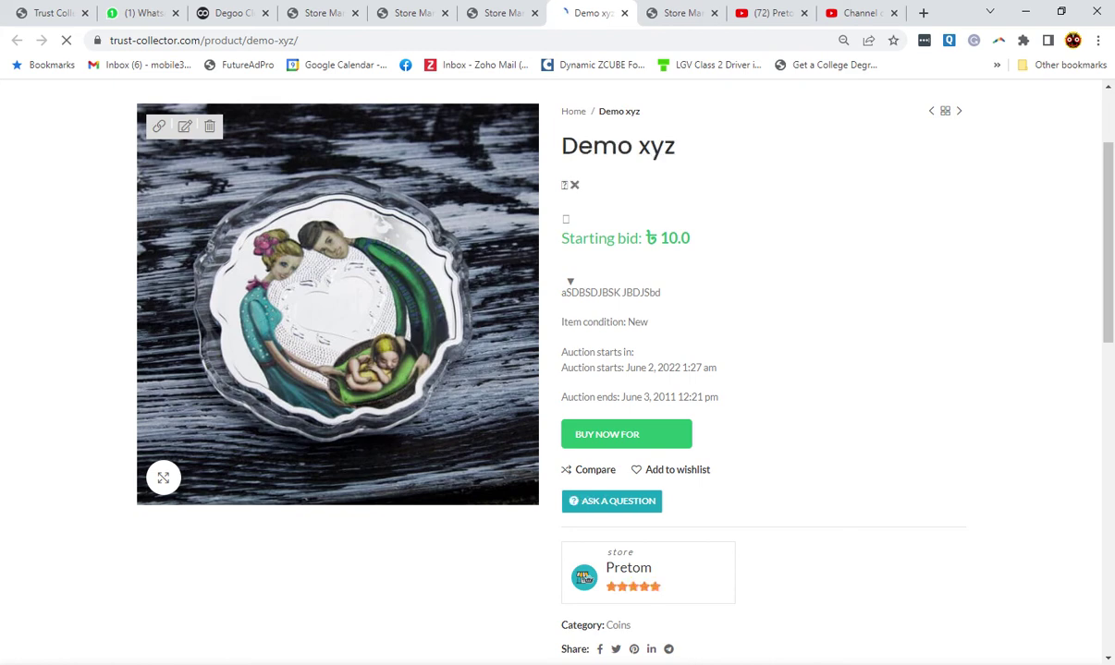
triple_click(652, 237)
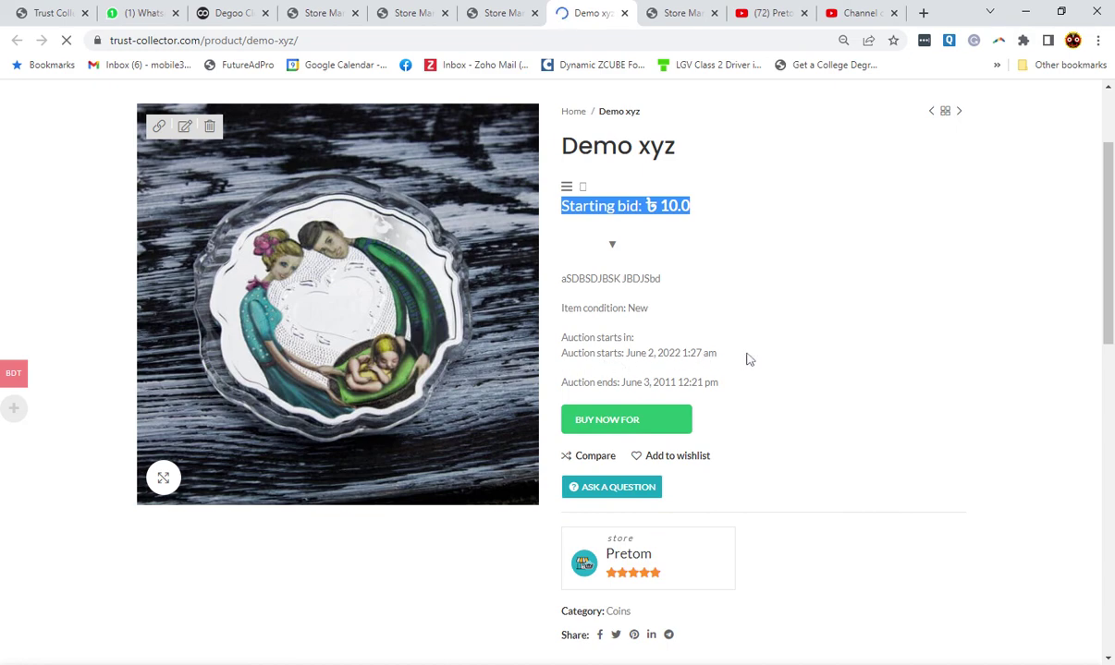
drag(723, 383, 560, 383)
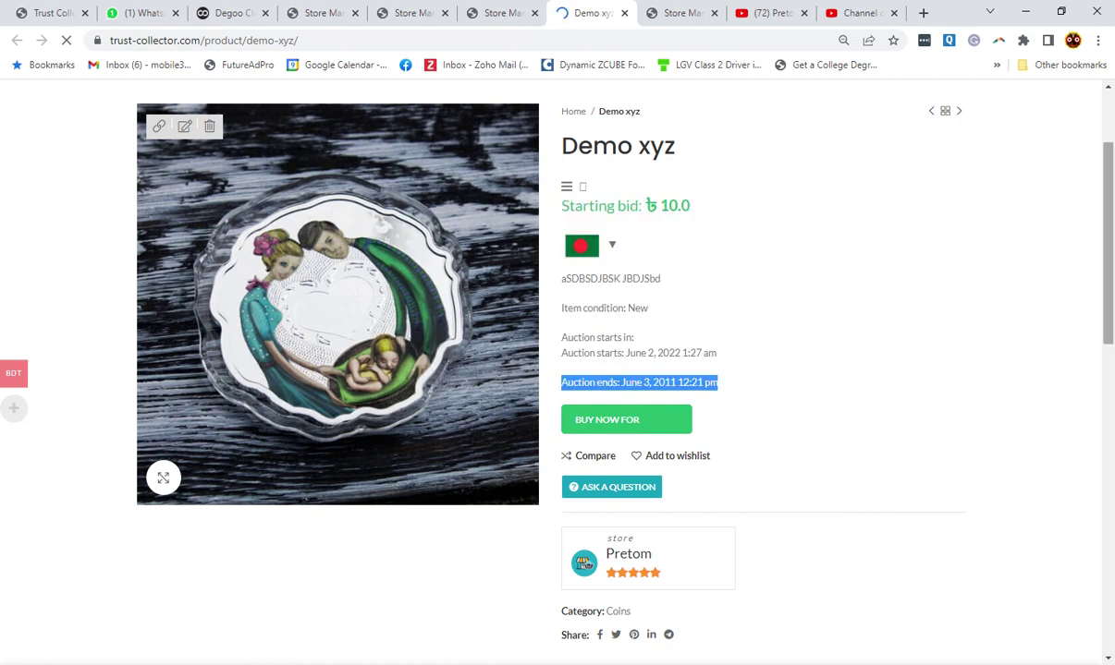
scroll(554, 370, down, 5)
scroll(1111, 276, up, 5)
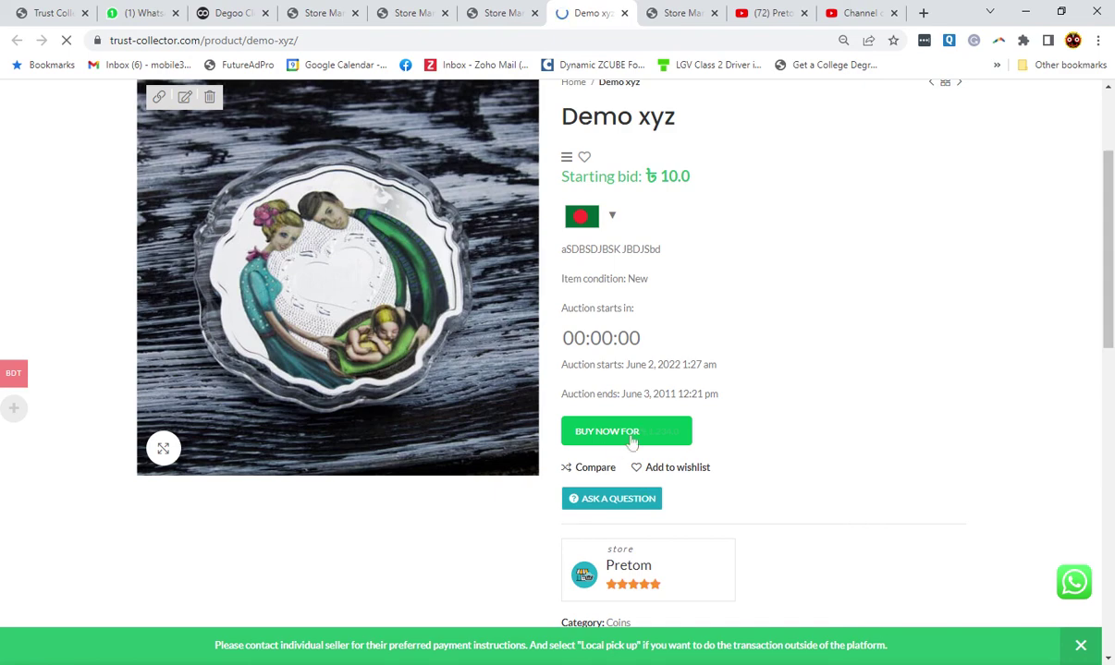
- Buy Demo xyz through its buy now option, choose Local pickup (hand to Hand) as shipping and proceed to checkout
scroll(557, 351, up, 2)
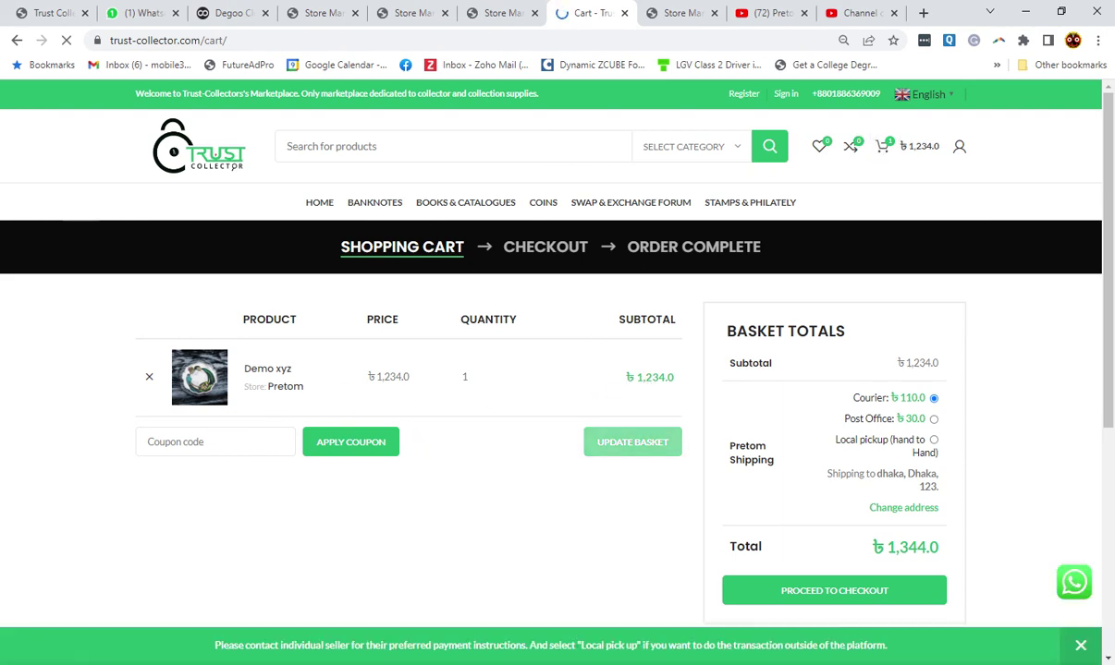
double_click(655, 377)
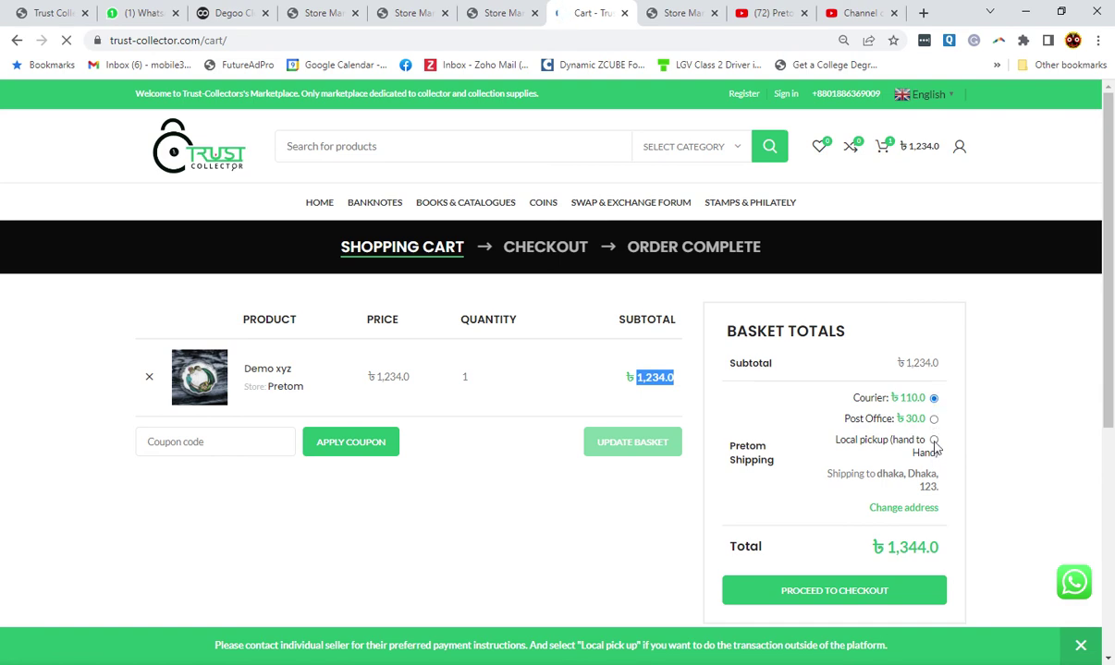
click(933, 442)
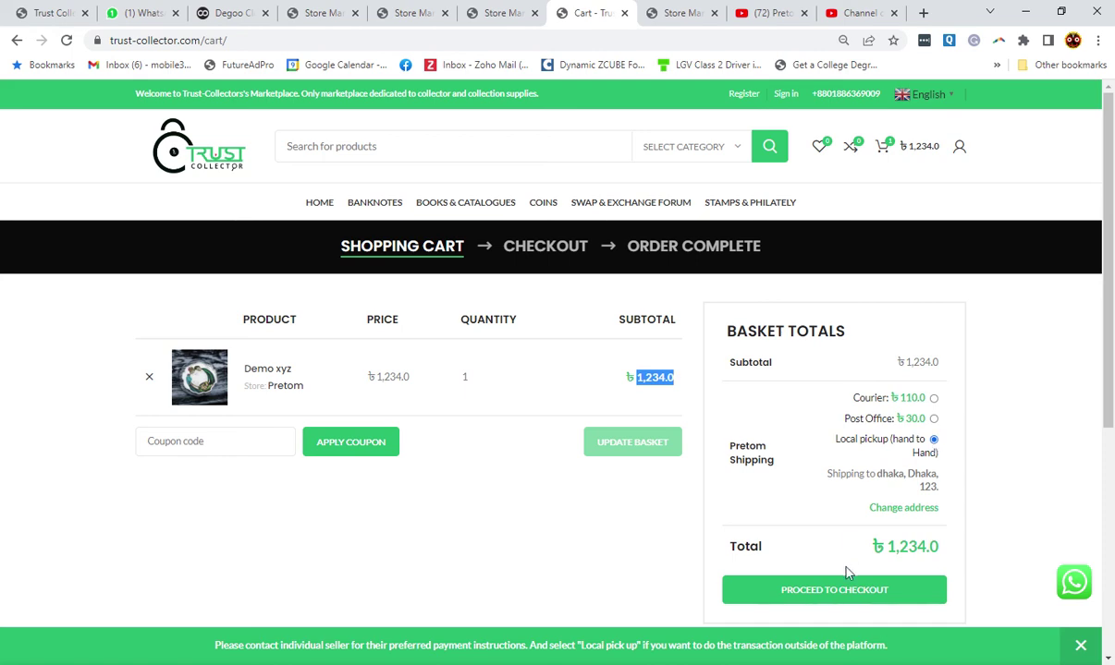
click(854, 598)
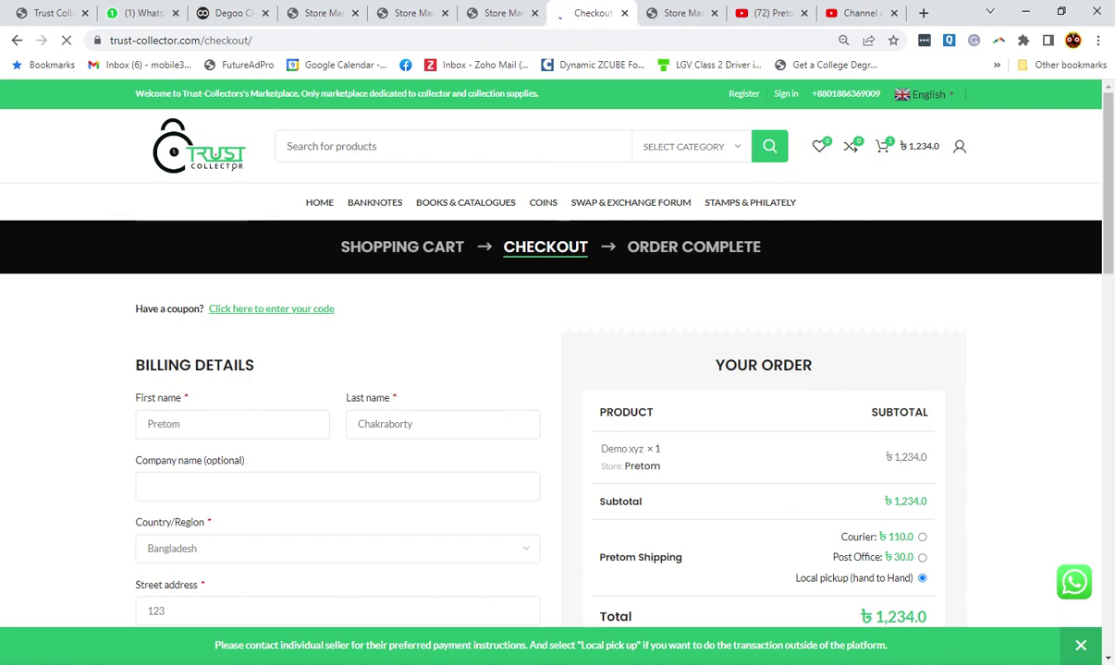
- Switch the order's shipping method to Courier on the checkout page
scroll(557, 351, down, 4)
scroll(1111, 295, up, 2)
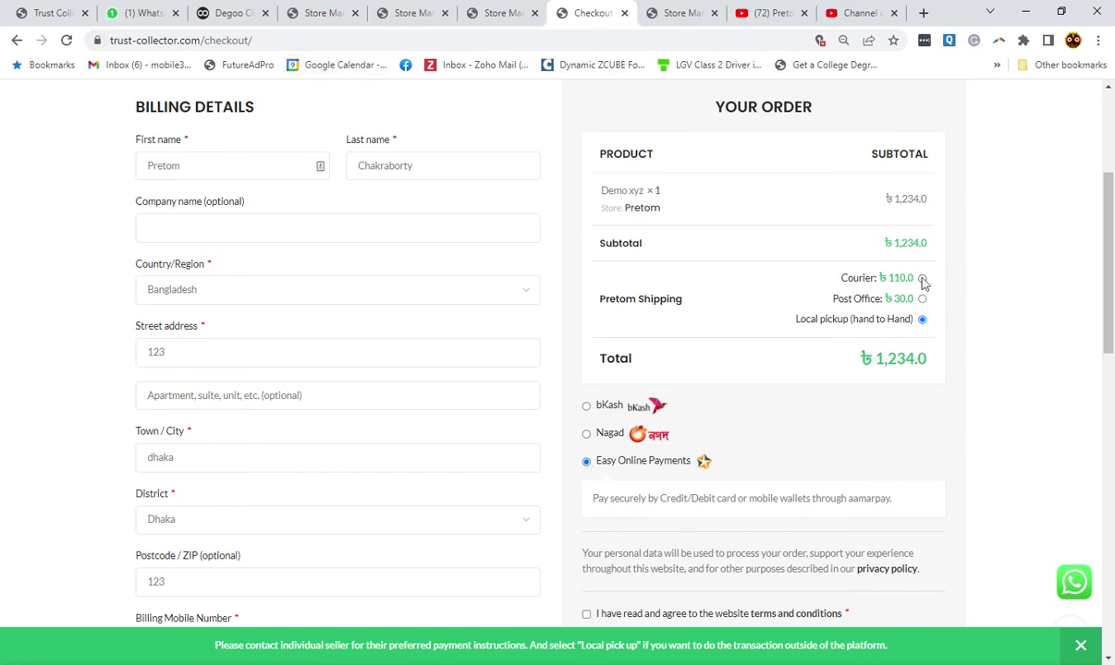
click(921, 279)
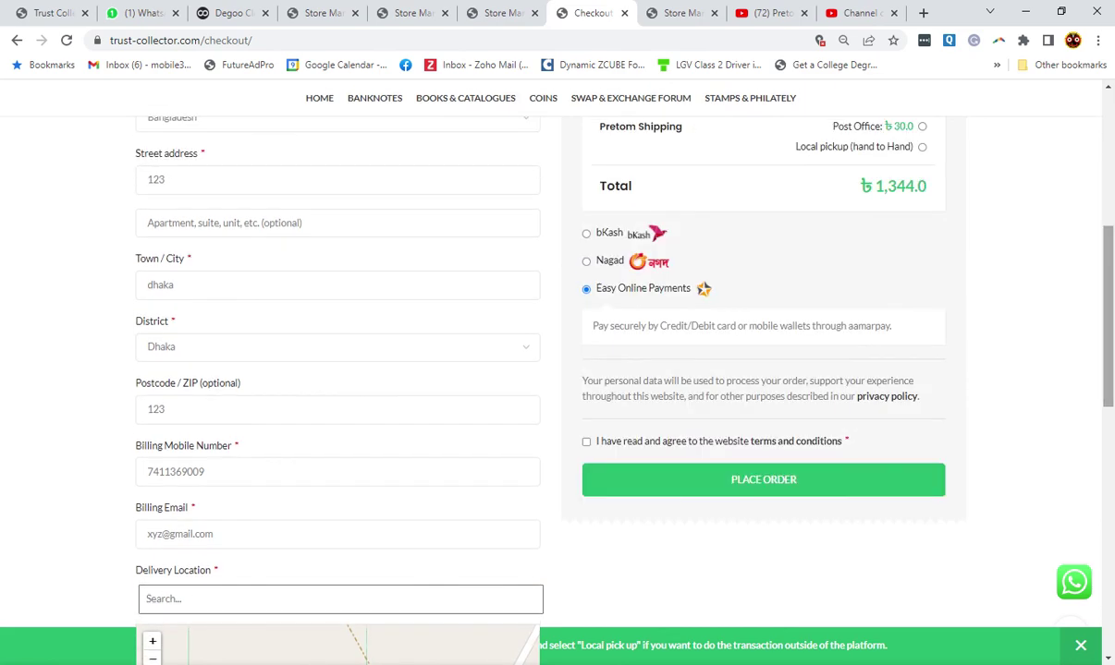
- Try bKash as the payment method, then return to Easy Online Payments
click(587, 235)
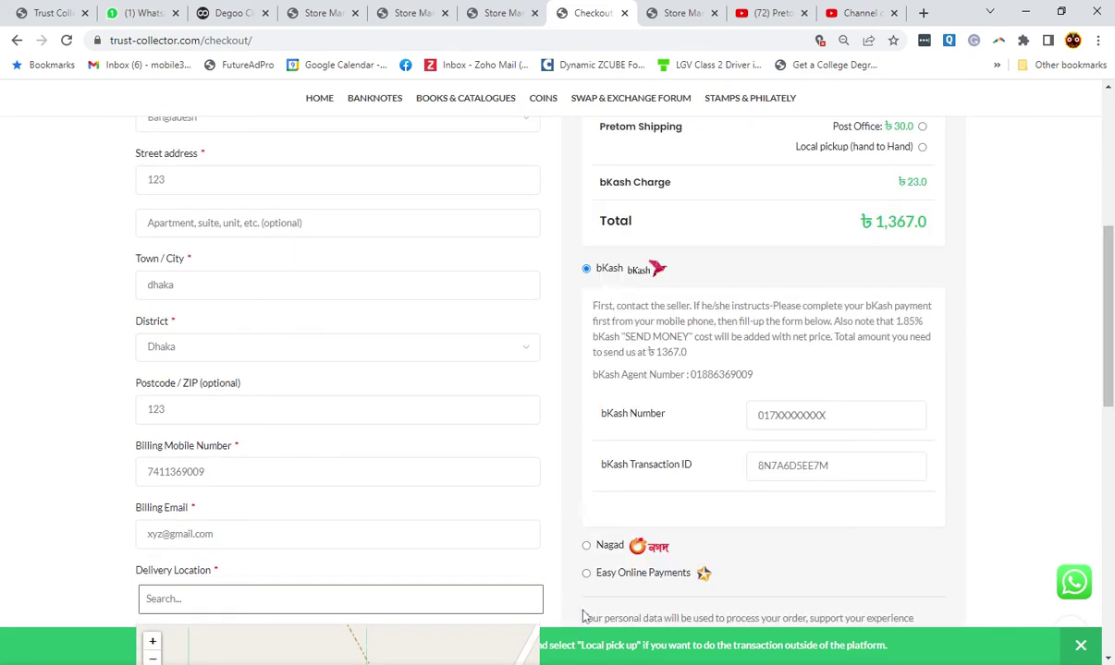
click(586, 574)
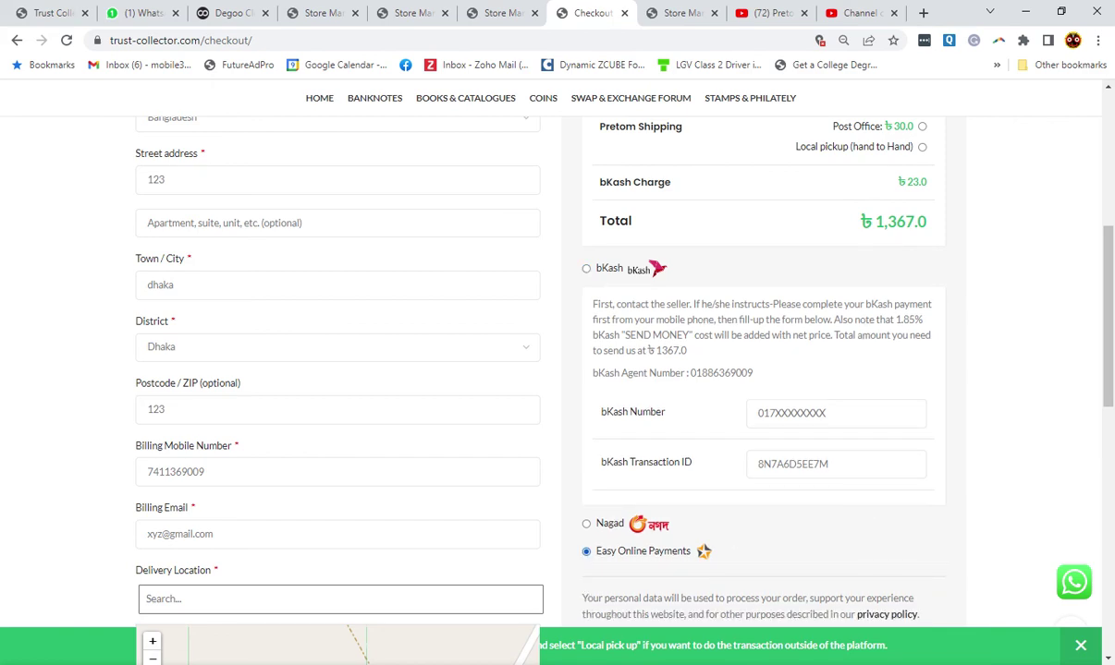
drag(1108, 339, 1110, 314)
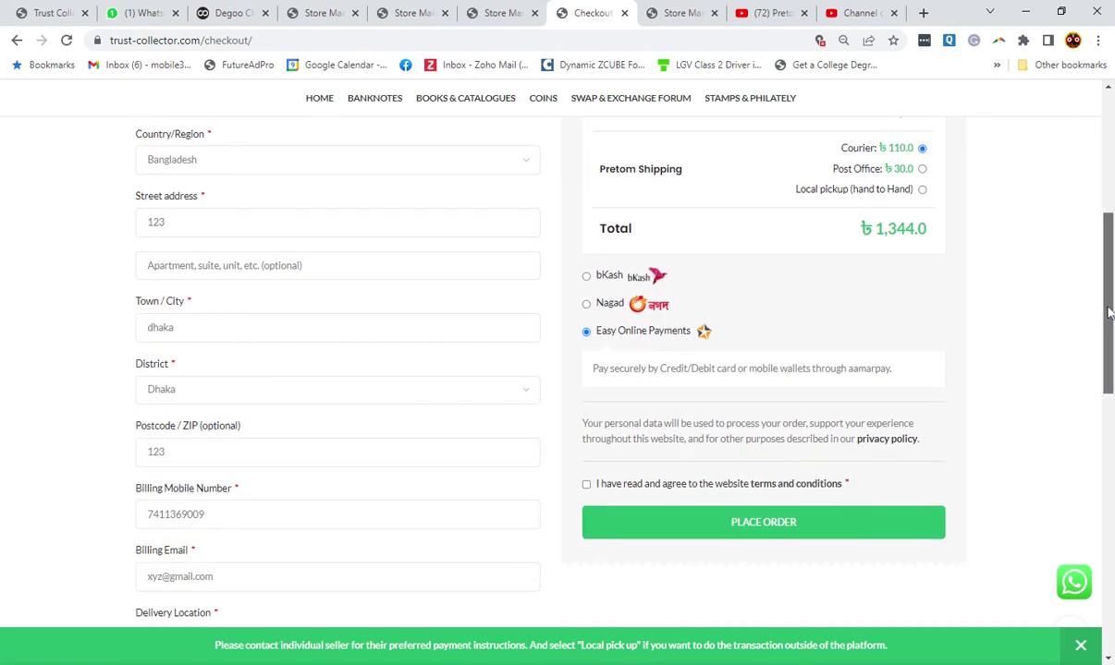
- Open the marketplace's WhatsApp contact chat from the checkout page
scroll(869, 476, up, 1)
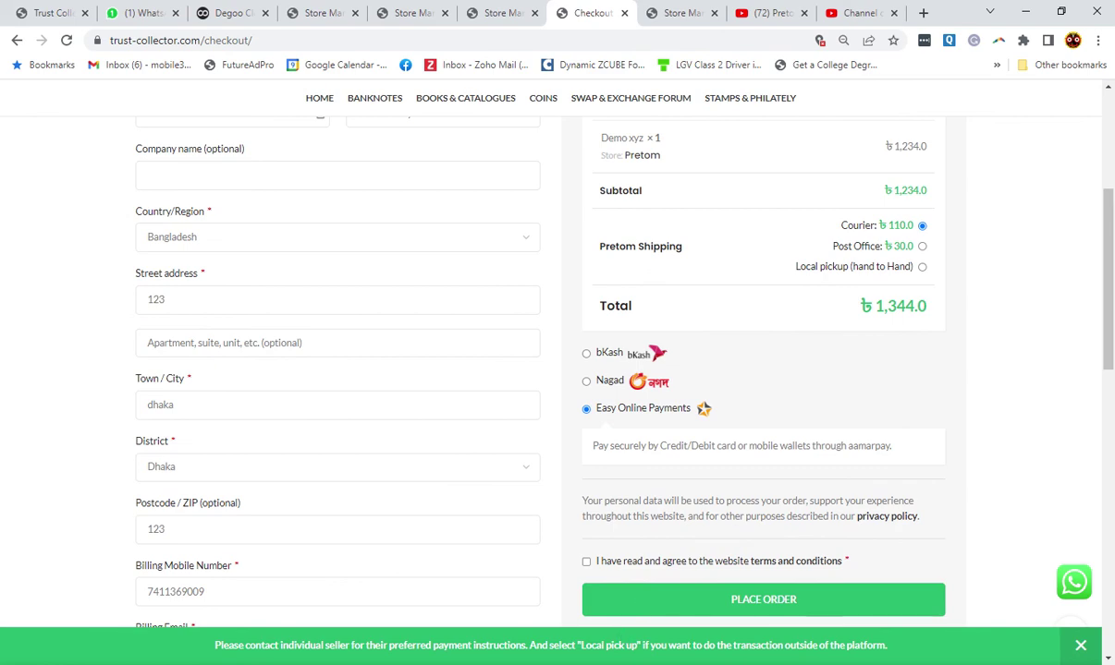
click(1074, 584)
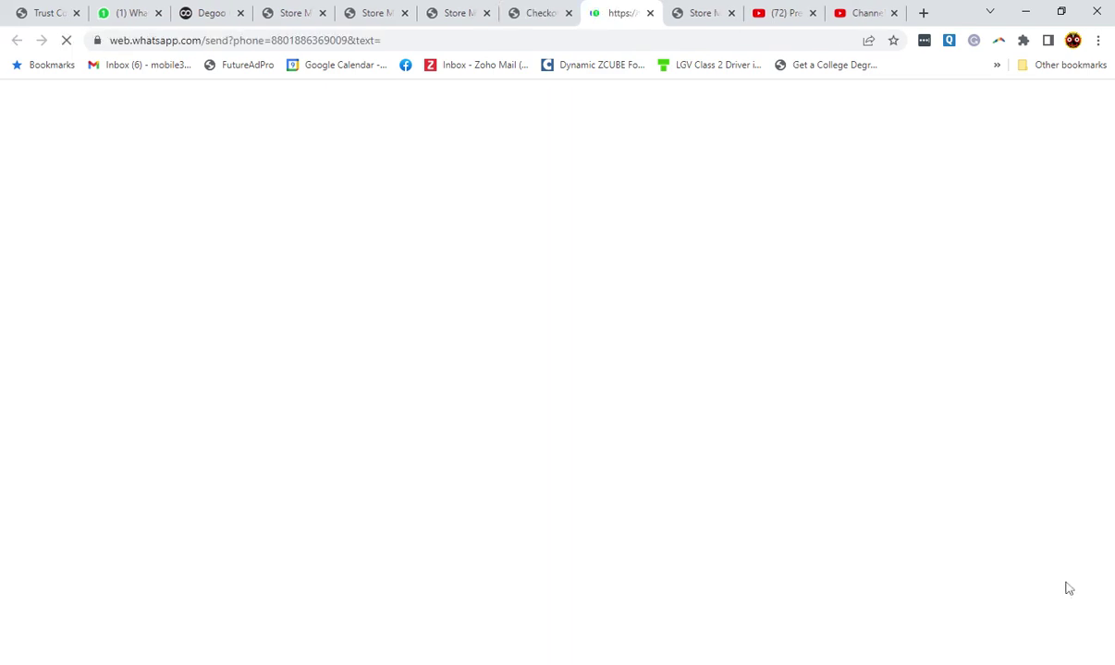